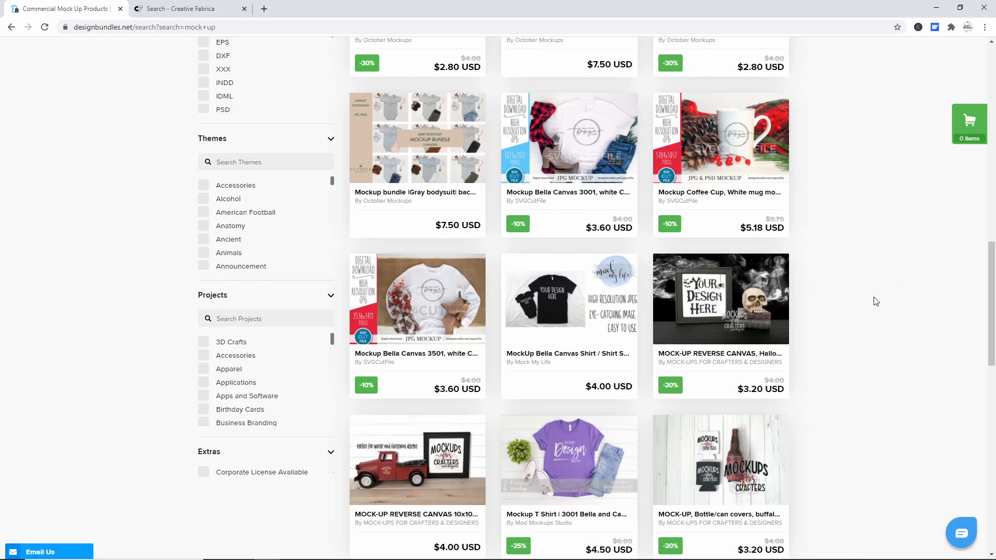
Browse the first page of mock up search results on Design Bundles down to its end
scroll(880, 278, "down", 7)
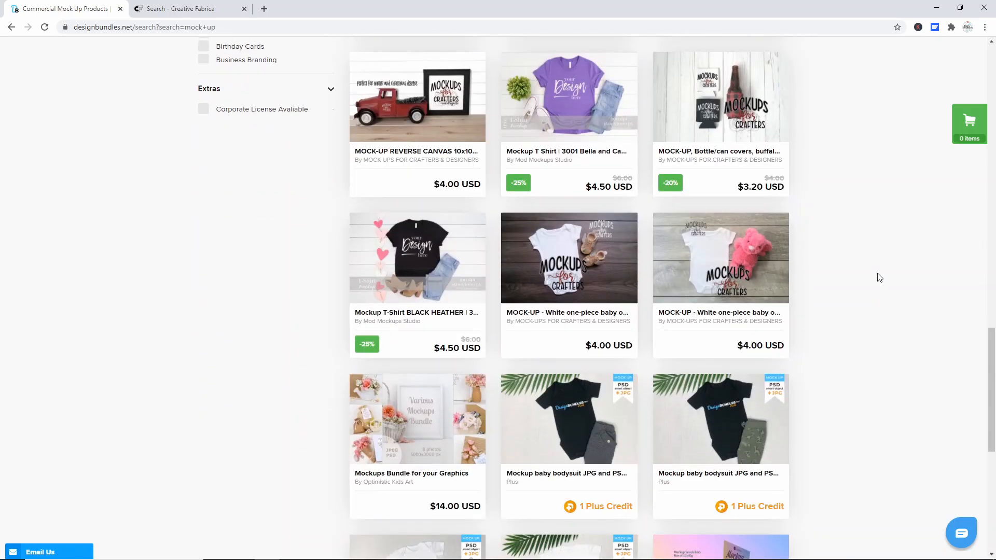
scroll(880, 278, "down", 4)
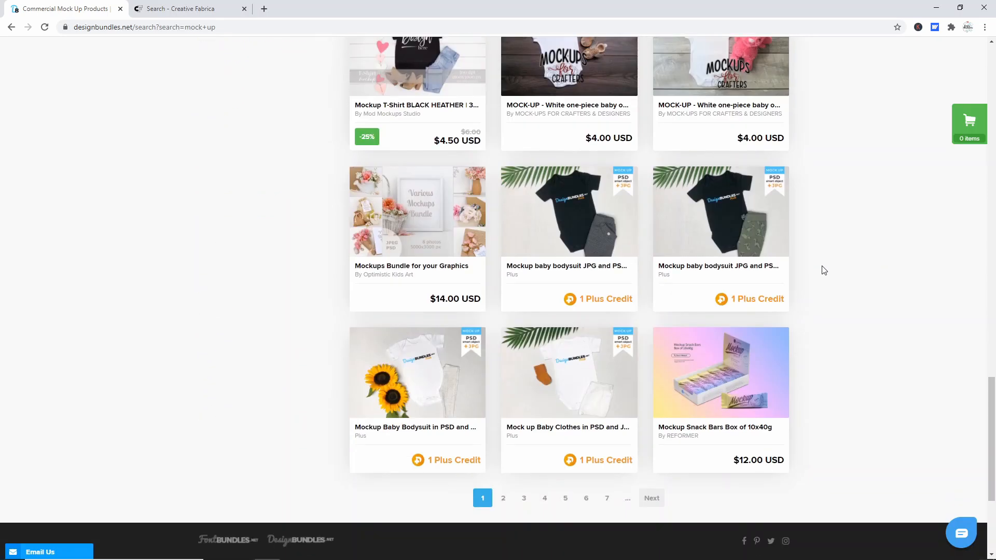
scroll(882, 215, "down", 1)
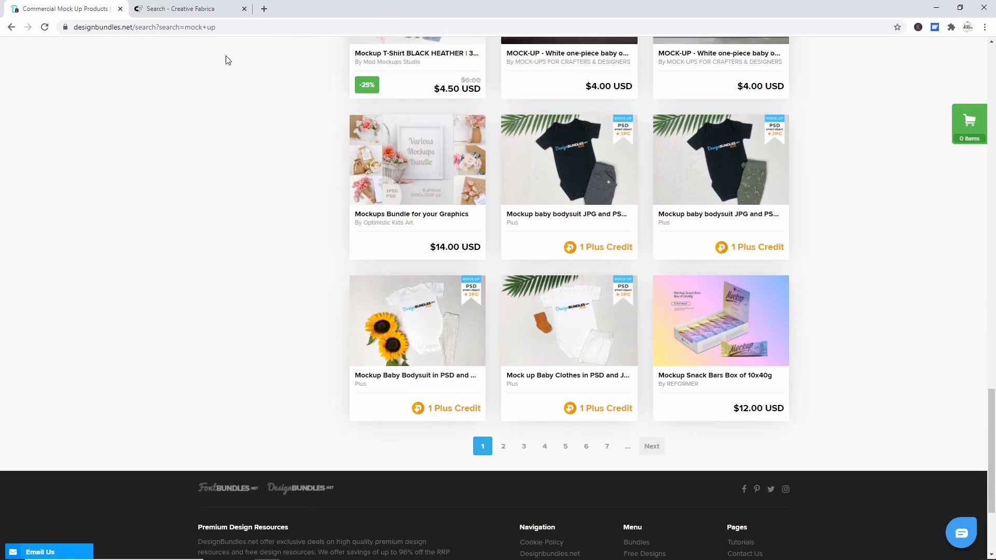
Switch to the Creative Fabrica search and look through the first page of mock up results
left_click(182, 11)
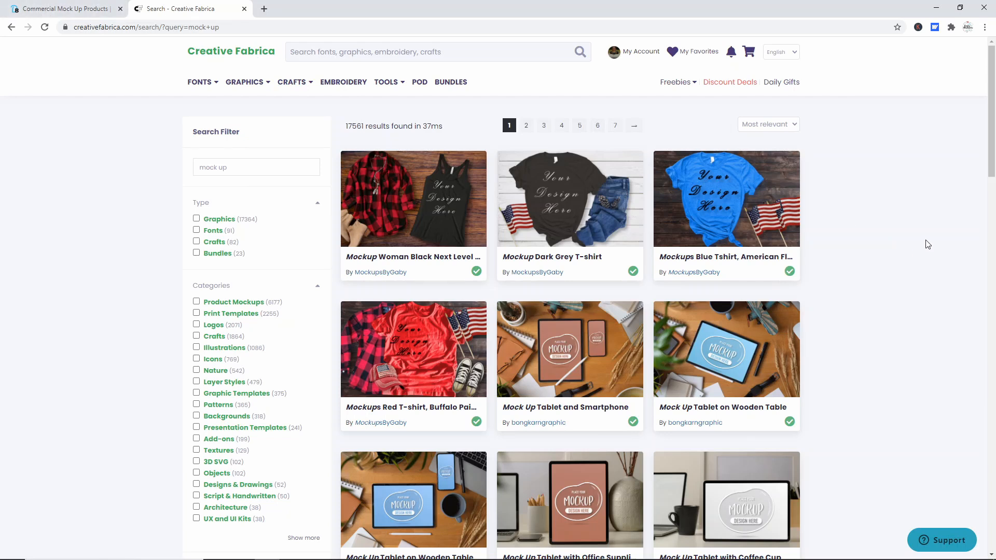
scroll(928, 244, "down", 2)
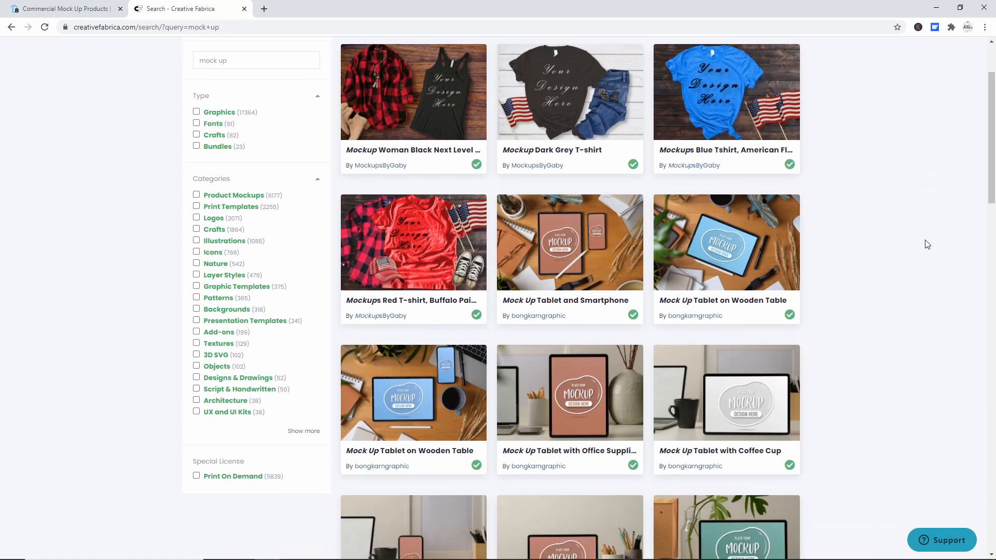
scroll(926, 246, "down", 1)
scroll(926, 246, "down", 9)
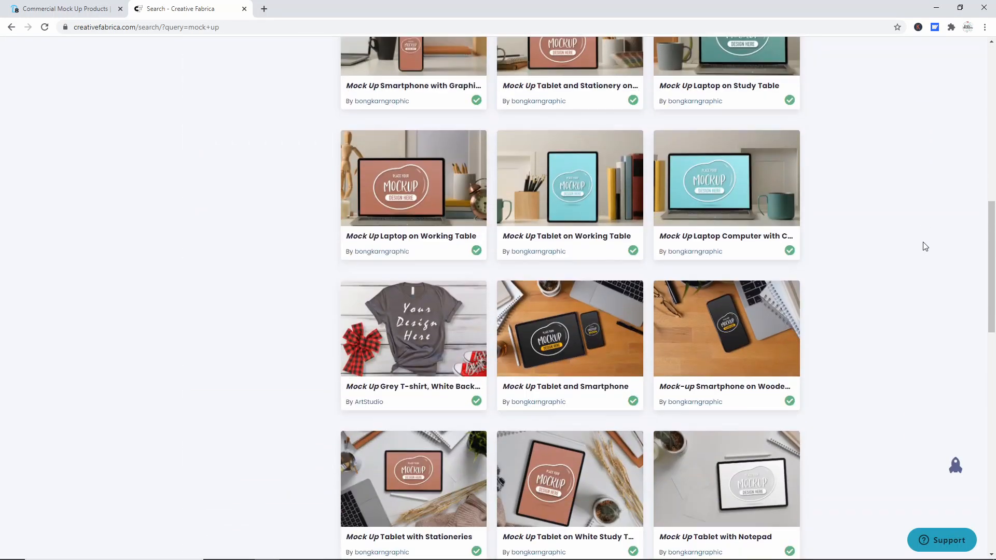
scroll(926, 246, "down", 3)
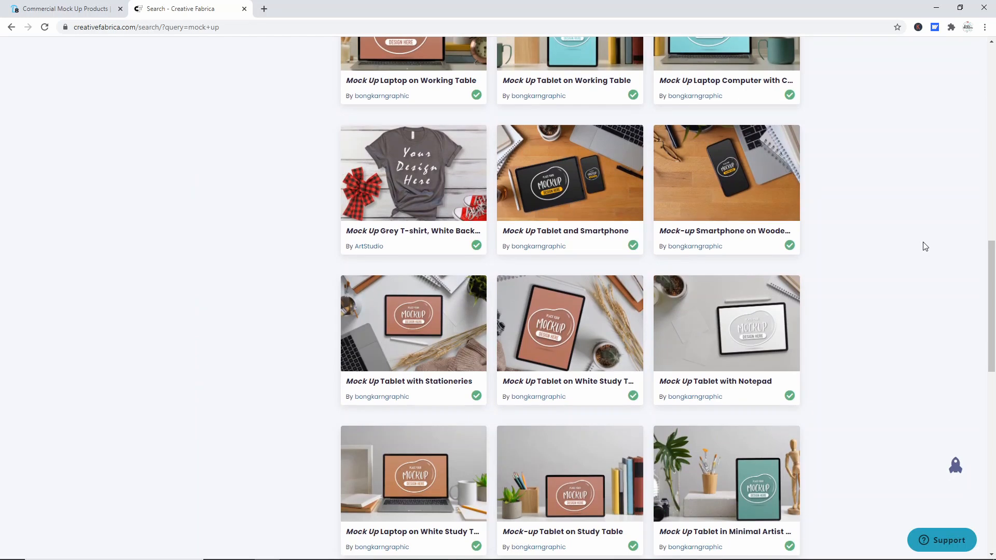
scroll(926, 246, "down", 1)
scroll(926, 246, "down", 7)
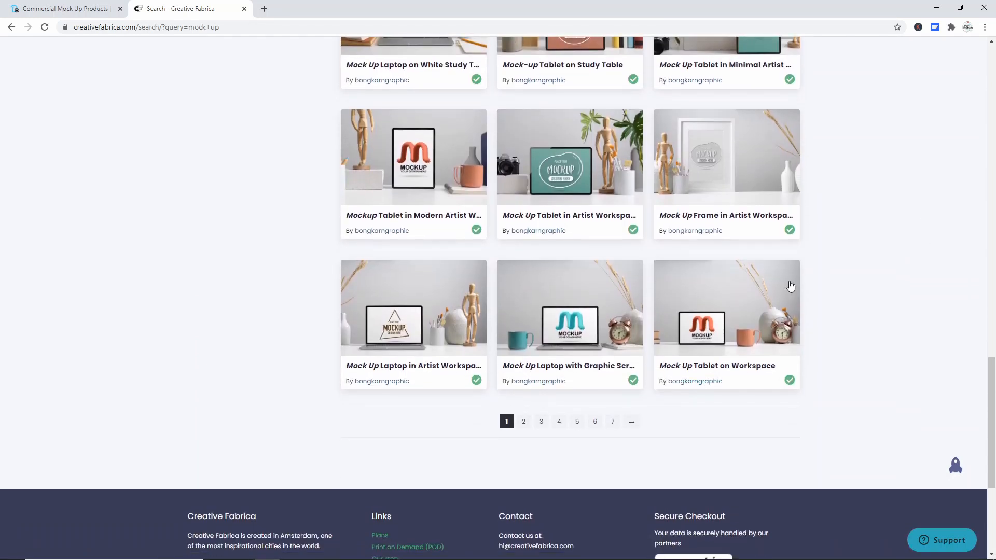
Look through pages 2 and 3 of the Creative Fabrica mock up results
left_click(525, 422)
scroll(934, 244, "down", 11)
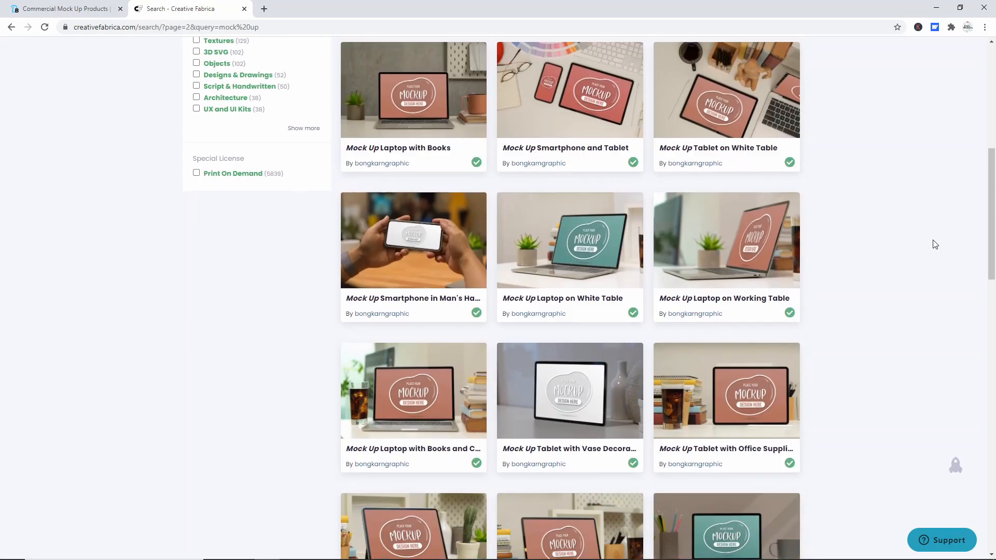
scroll(934, 244, "down", 11)
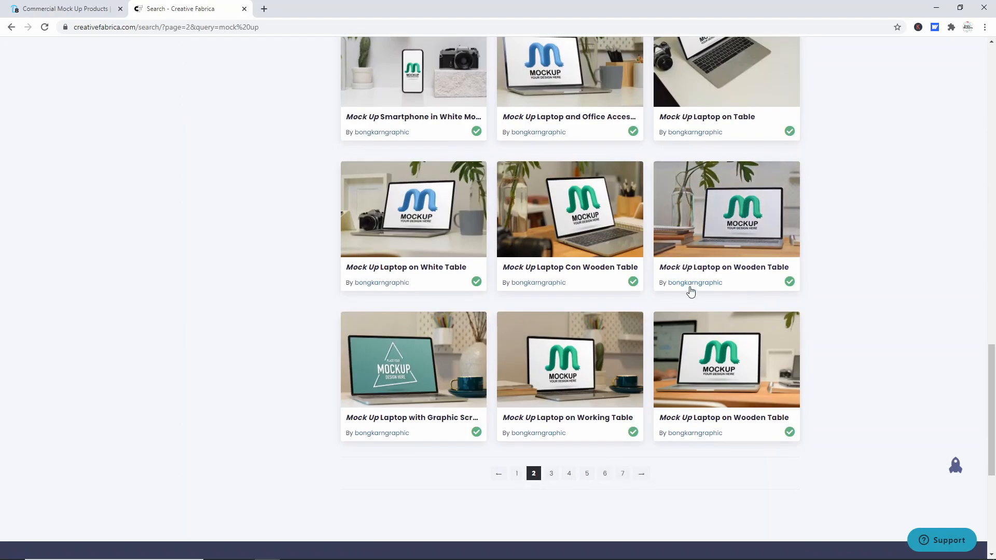
left_click(550, 481)
scroll(873, 318, "down", 9)
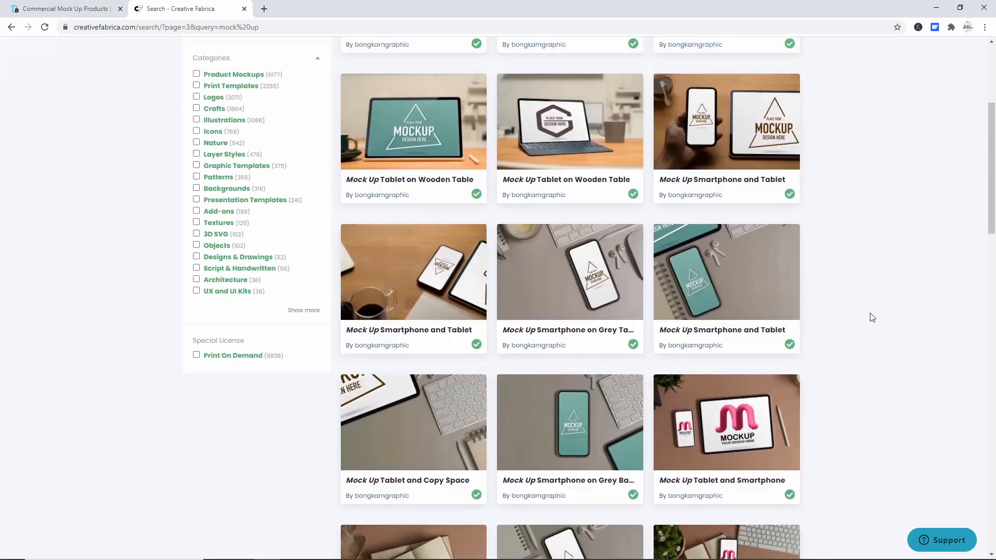
scroll(846, 340, "down", 13)
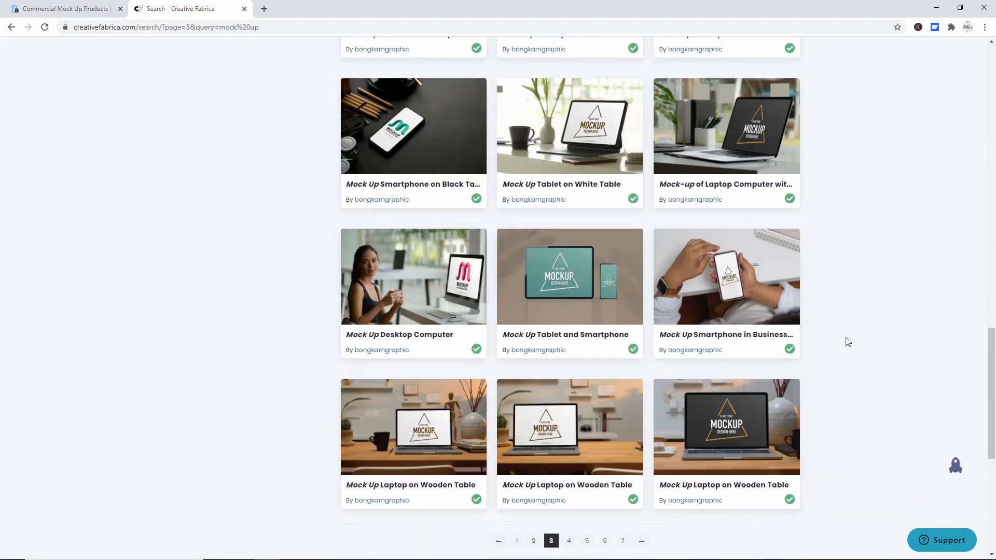
scroll(846, 337, "up", 5)
scroll(571, 255, "up", 17)
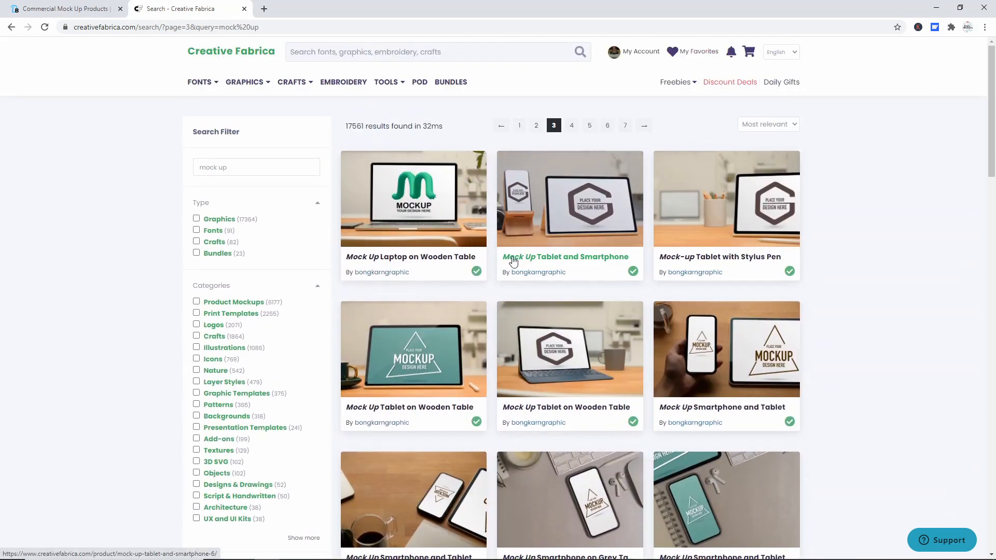
Search Creative Fabrica for "mockup tshirt" and open the "Mockup T-shirt, Digital, Flat Lay" product
left_click(367, 56)
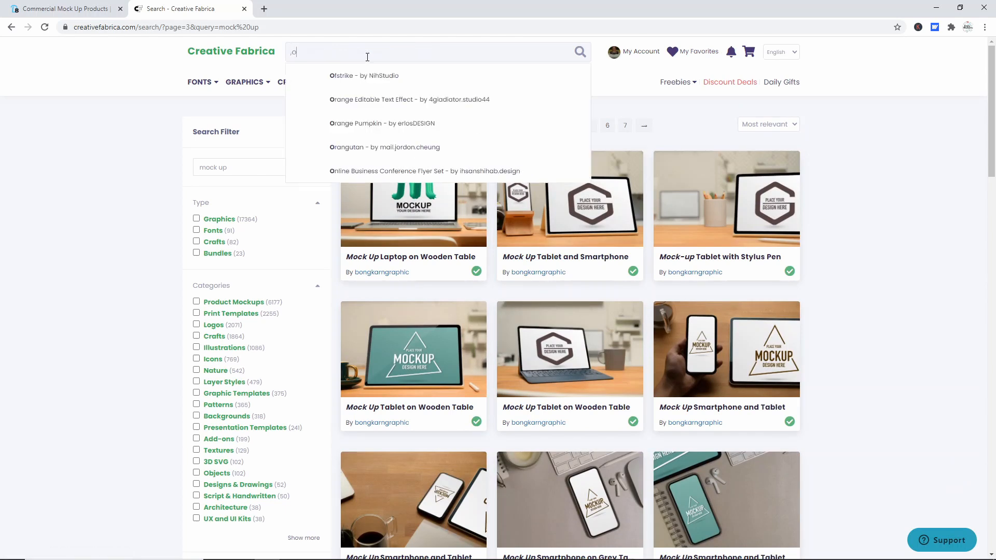
type("mockup tshirt")
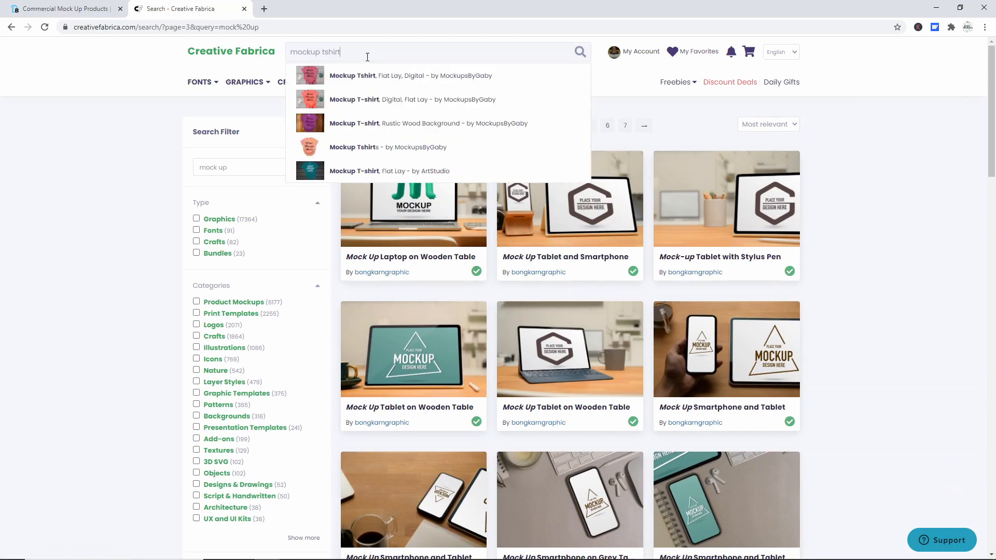
key("Return")
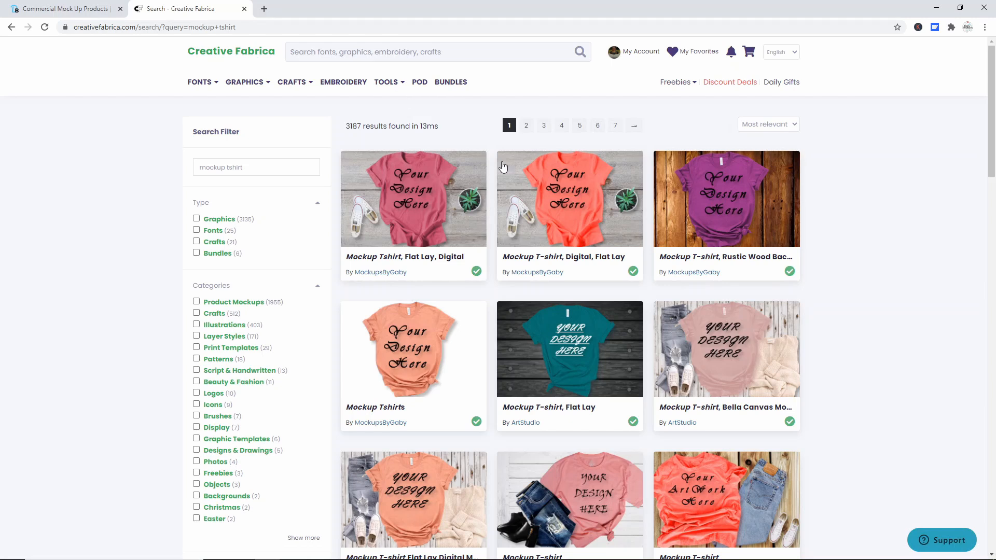
scroll(810, 280, "down", 1)
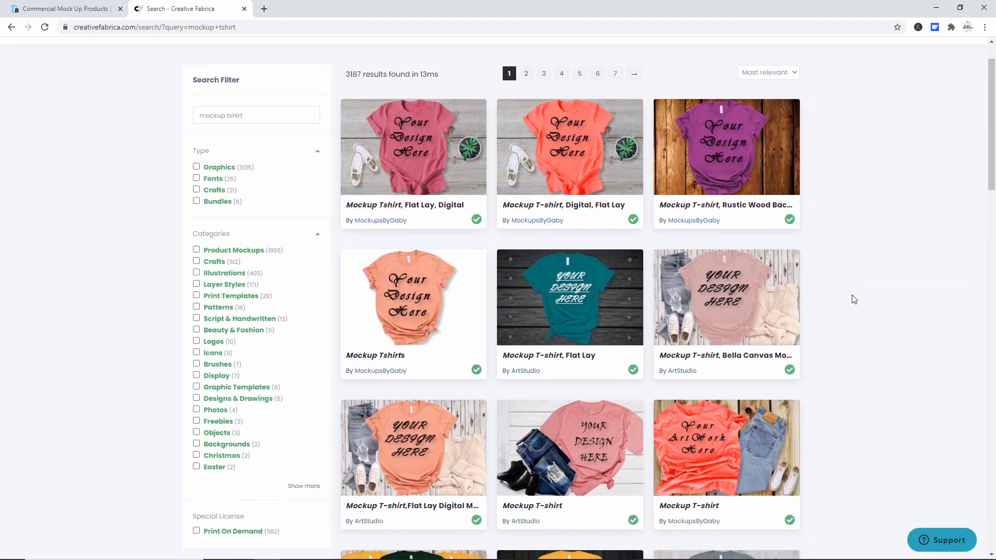
left_click(565, 150)
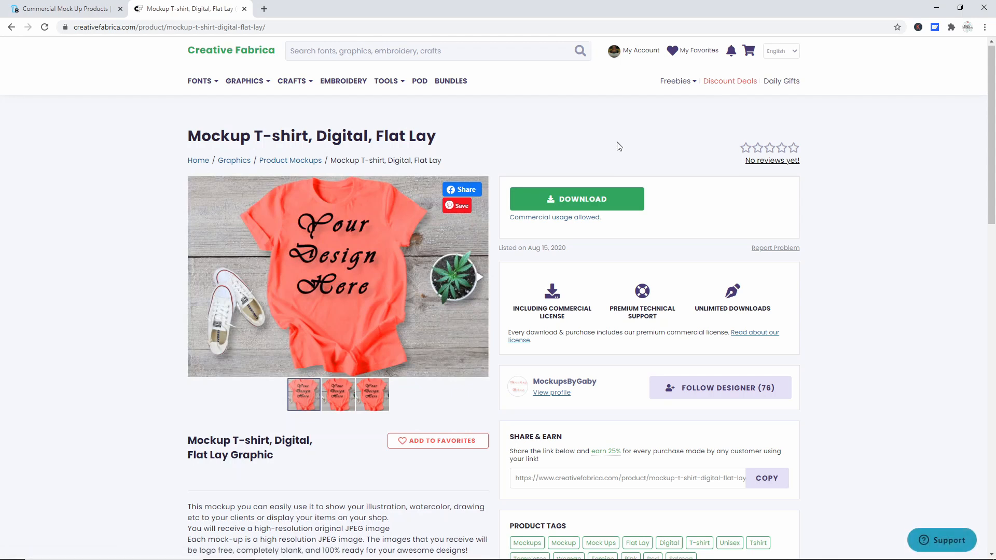
Download the T-shirt mockup and save its zip file in the mock ups folder inside the Cricut folder
scroll(617, 144, "down", 1)
left_click(619, 150)
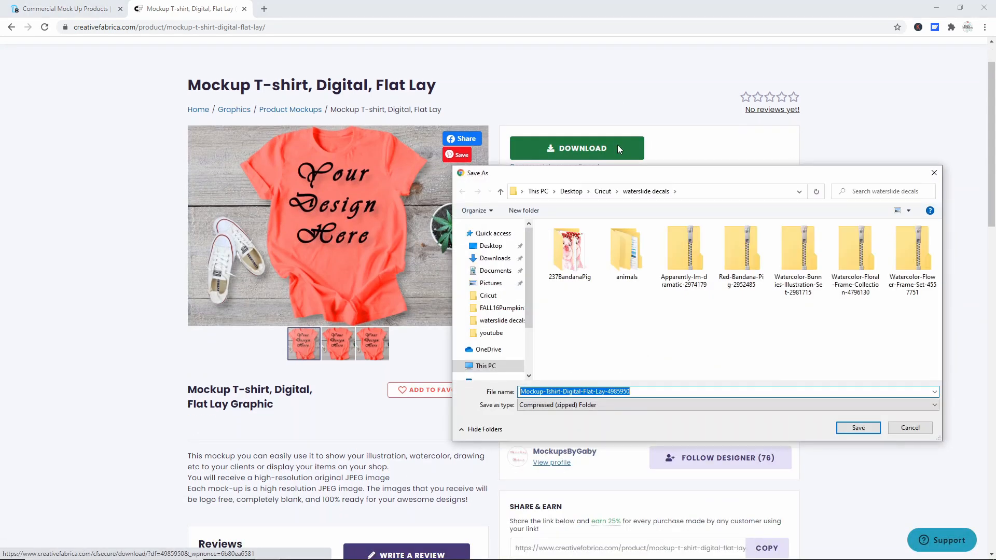
left_click(604, 191)
scroll(657, 226, "down", 5)
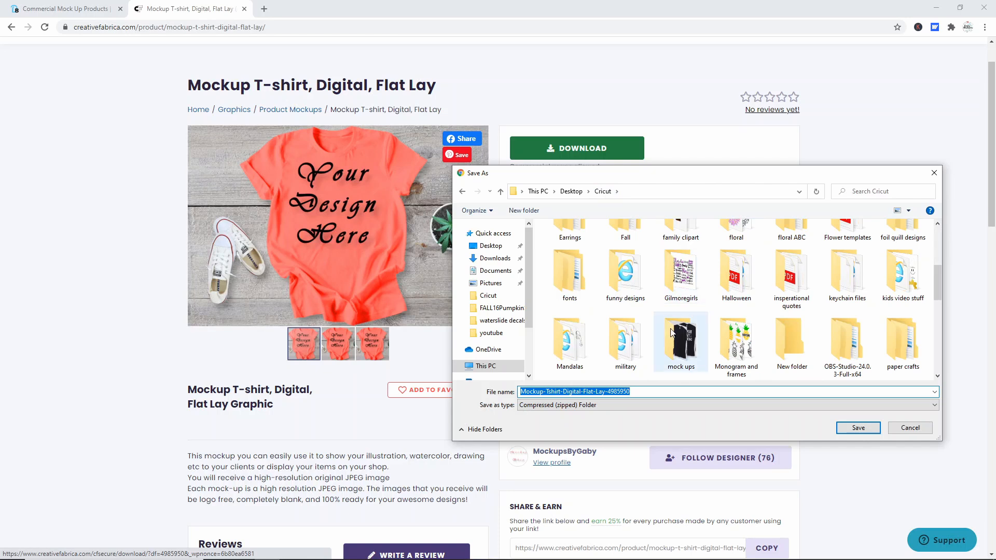
double_click(676, 340)
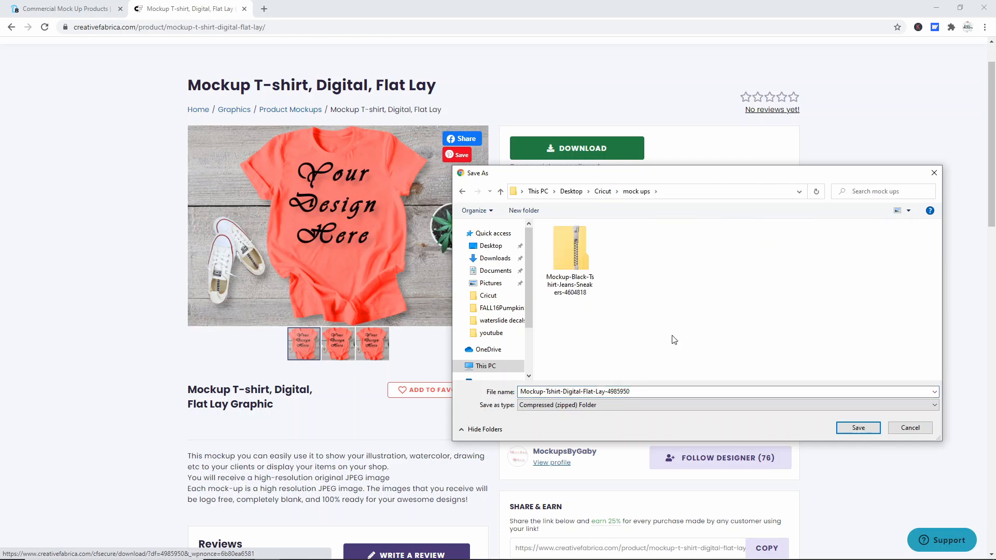
left_click(864, 426)
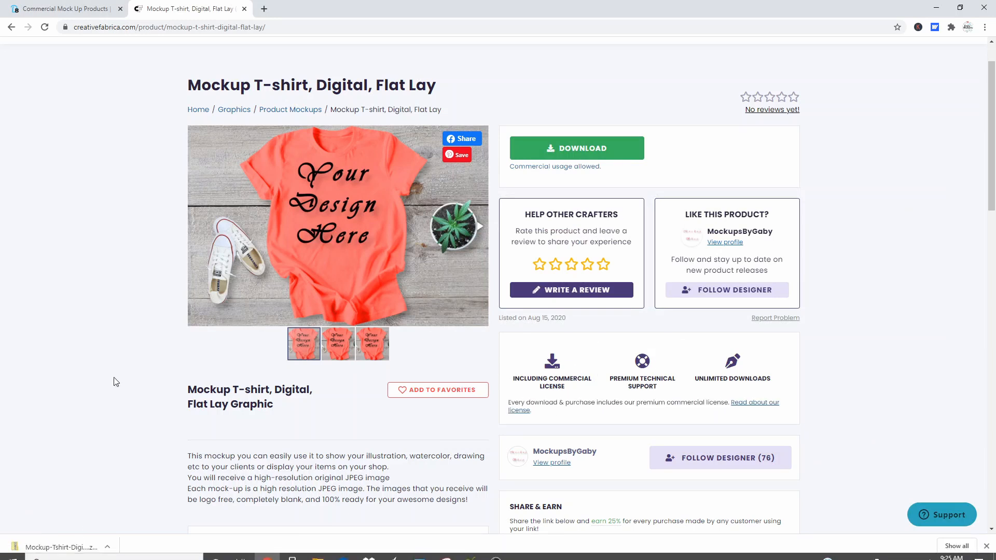
Open the downloaded zip and extract its RedMockup image into the Cricut folder's mock ups subfolder
left_click(61, 548)
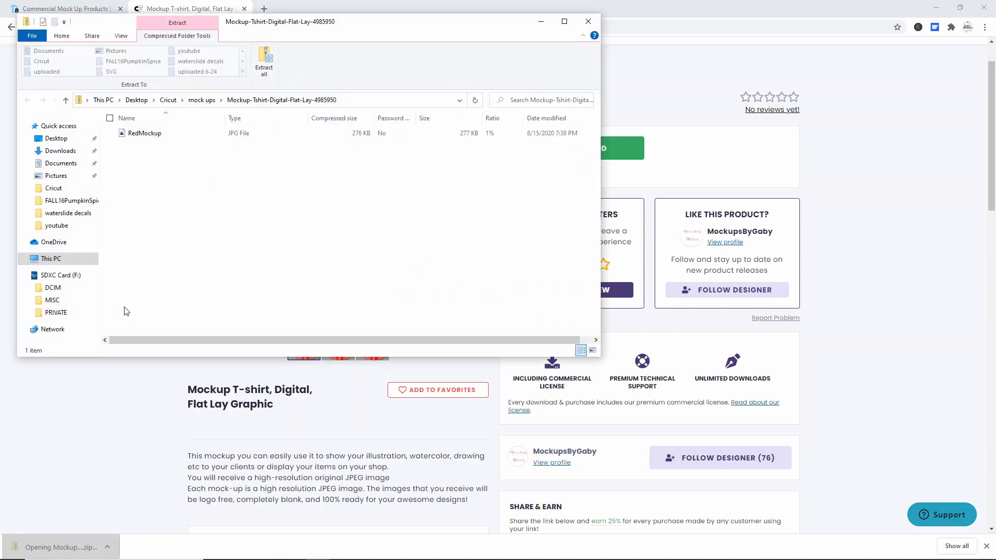
left_click(164, 134)
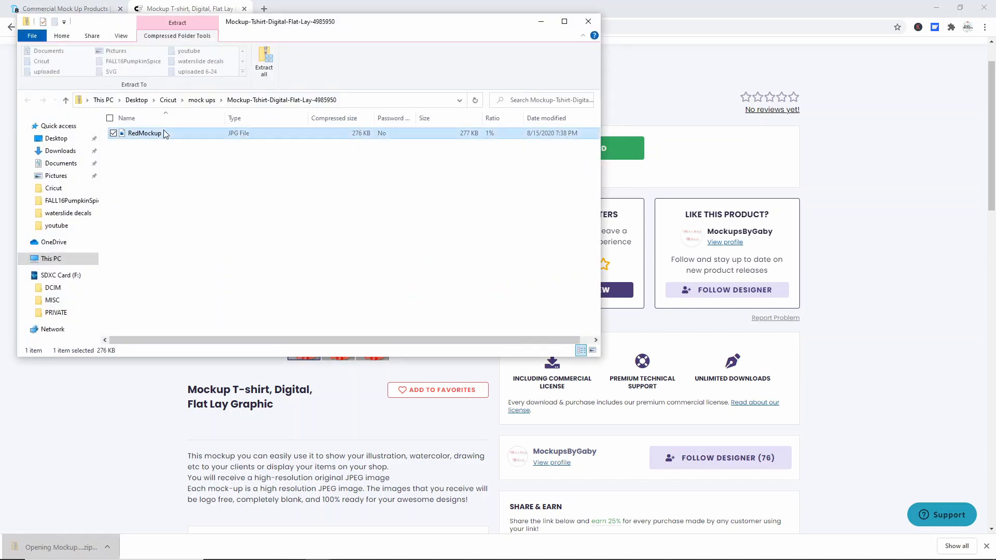
left_click(264, 72)
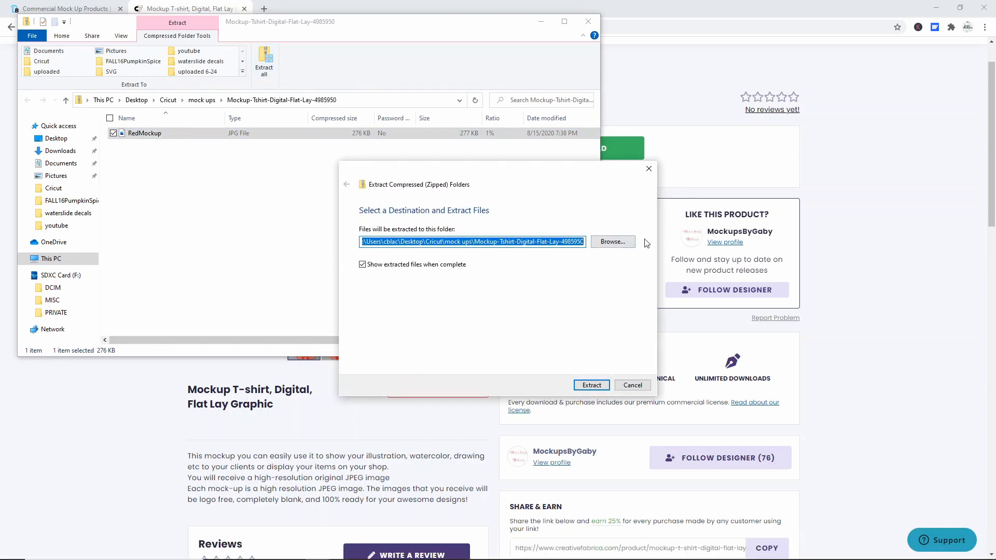
left_click(628, 242)
left_click(492, 203)
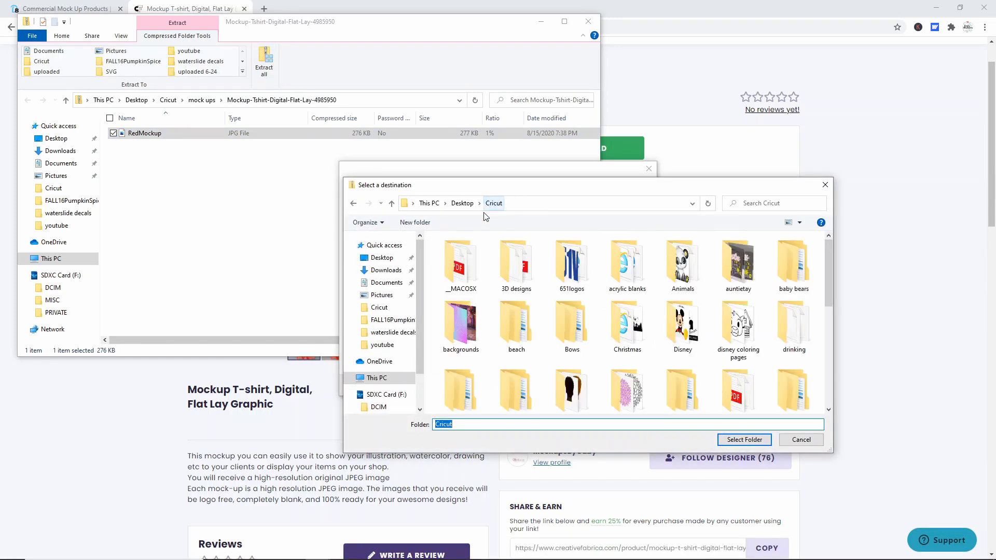
scroll(553, 328, "down", 1)
scroll(560, 348, "down", 1)
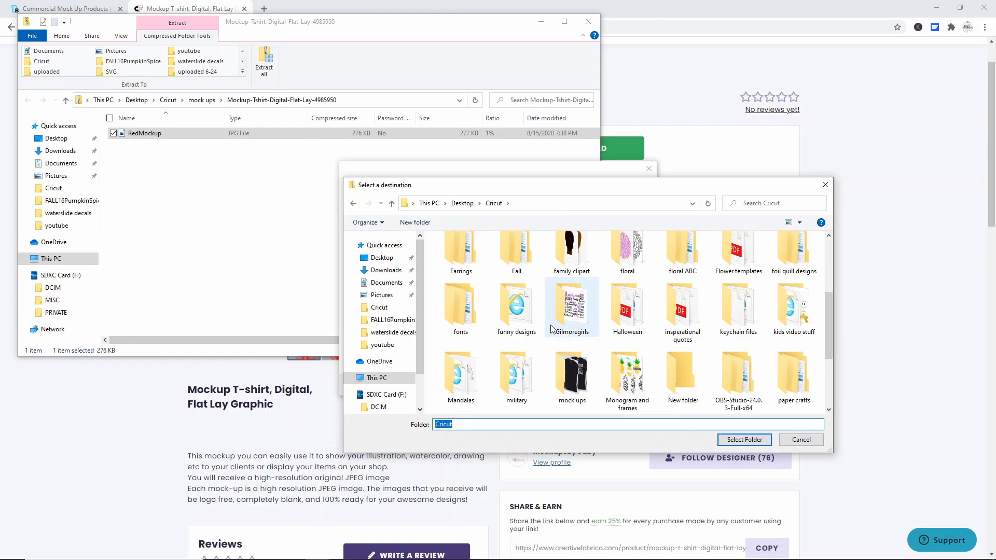
left_click(568, 363)
double_click(568, 360)
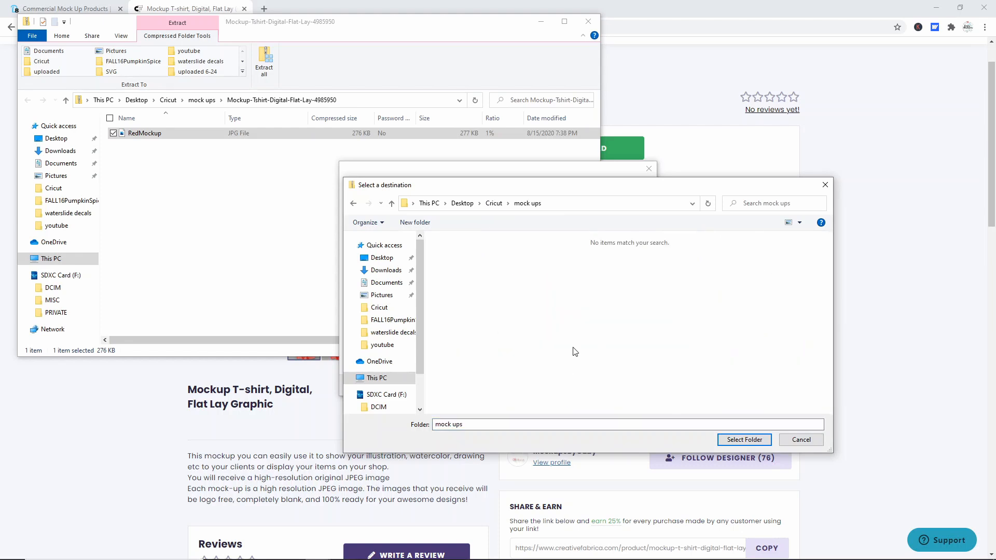
left_click(743, 440)
left_click(592, 385)
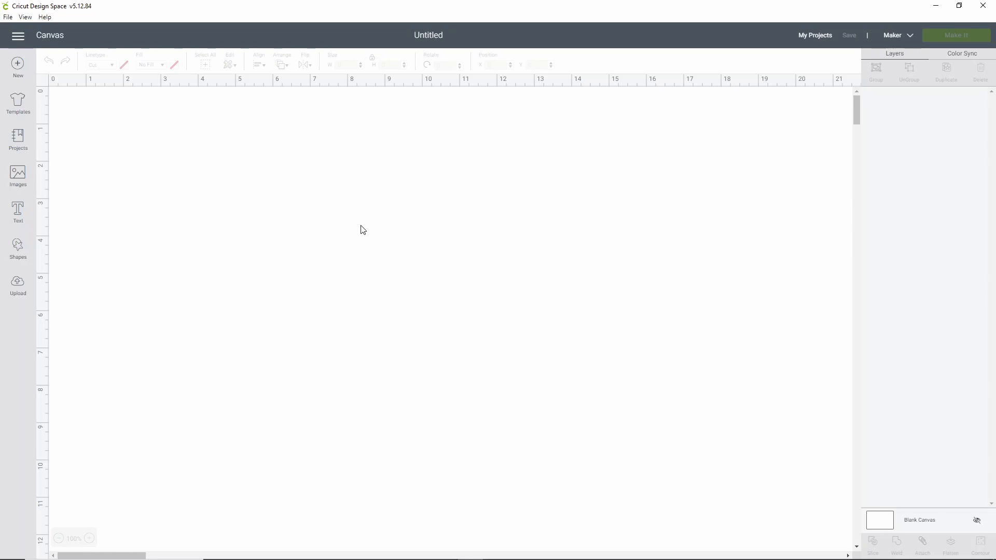
In Cricut Design Space, load RedMockup from the mock ups folder as an image upload and continue with the Complex image type
left_click(17, 286)
left_click(295, 267)
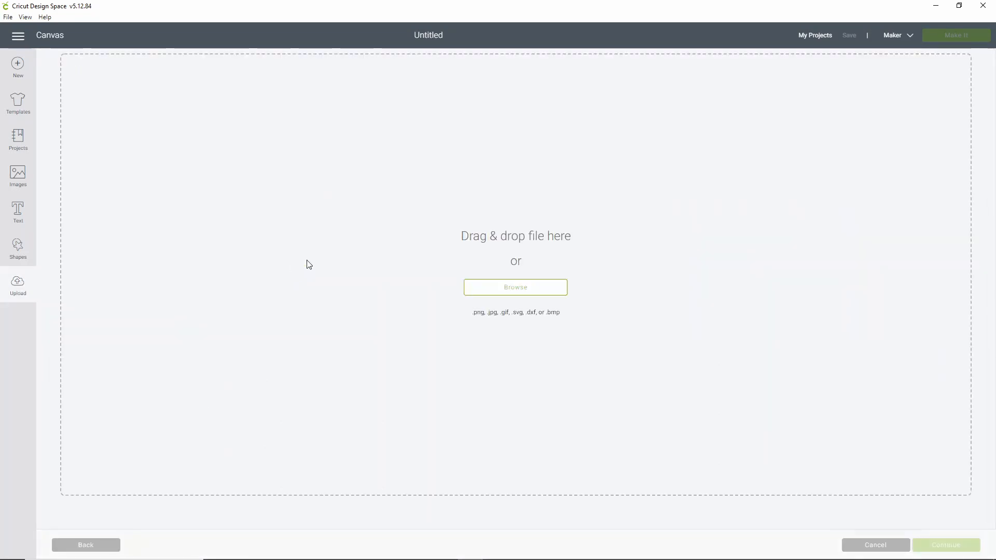
left_click(558, 293)
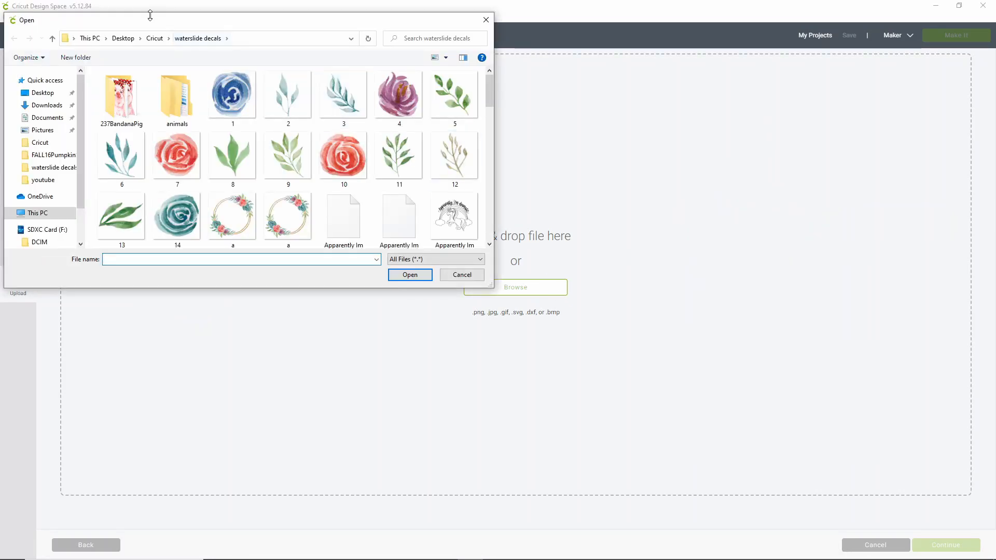
left_click(154, 38)
scroll(234, 166, "down", 1)
scroll(236, 169, "up", 1)
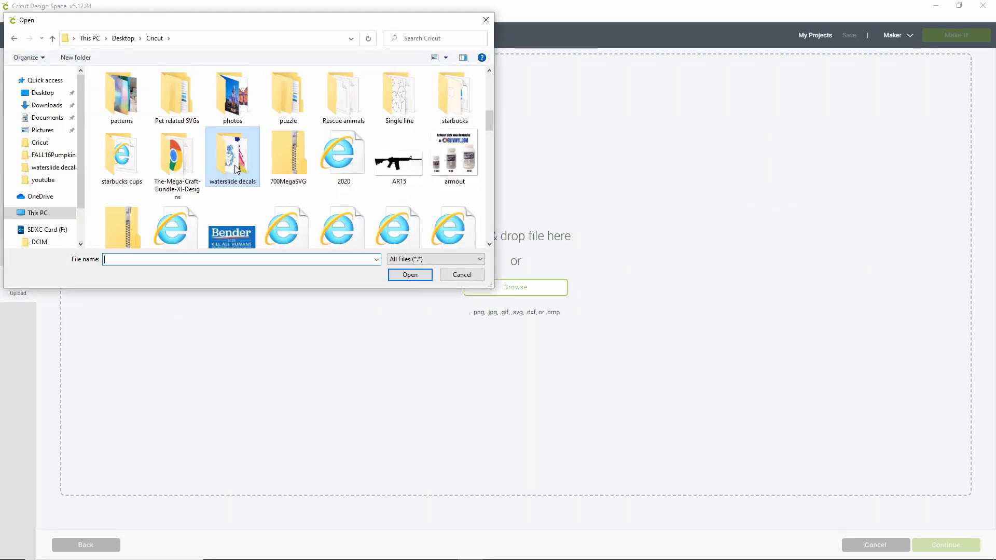
scroll(236, 169, "up", 2)
double_click(233, 94)
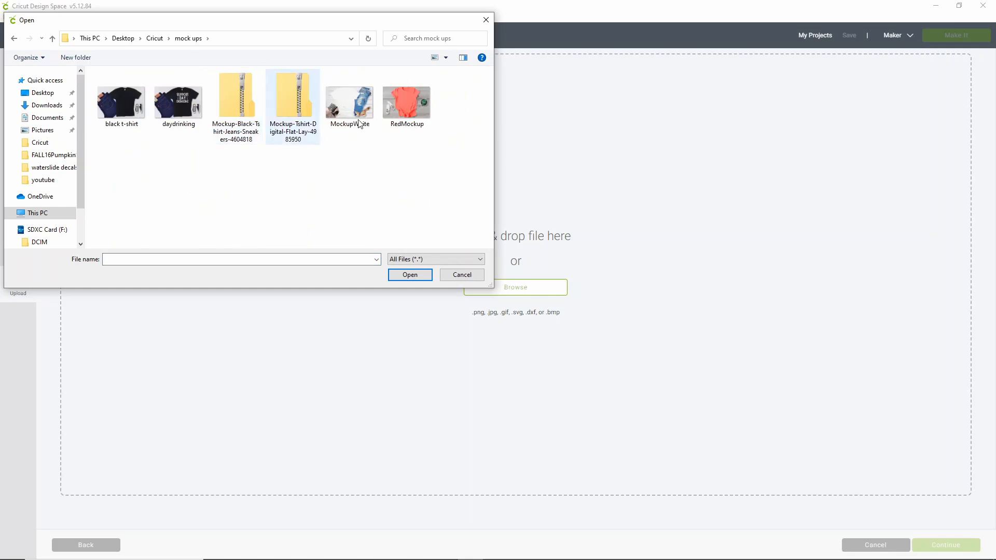
double_click(425, 114)
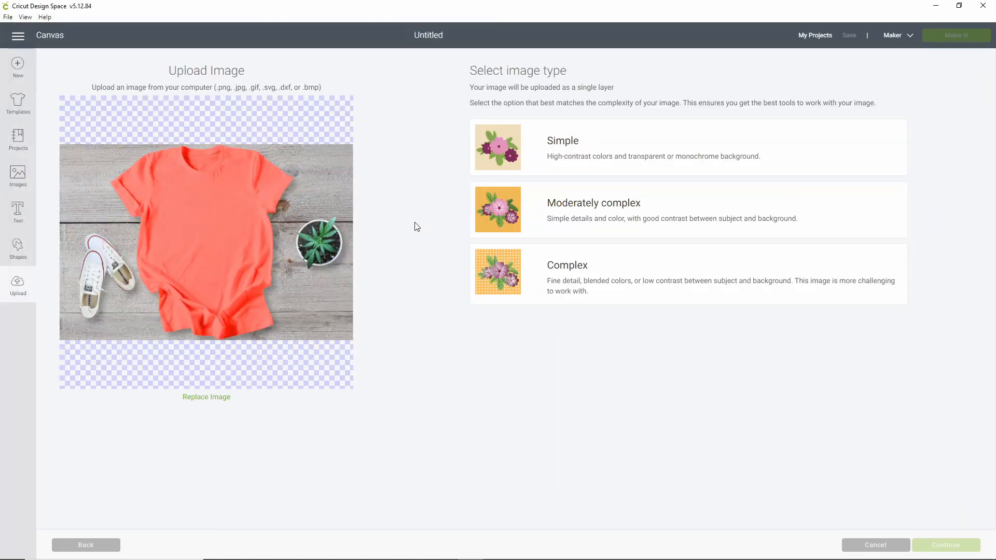
left_click(579, 276)
left_click(964, 542)
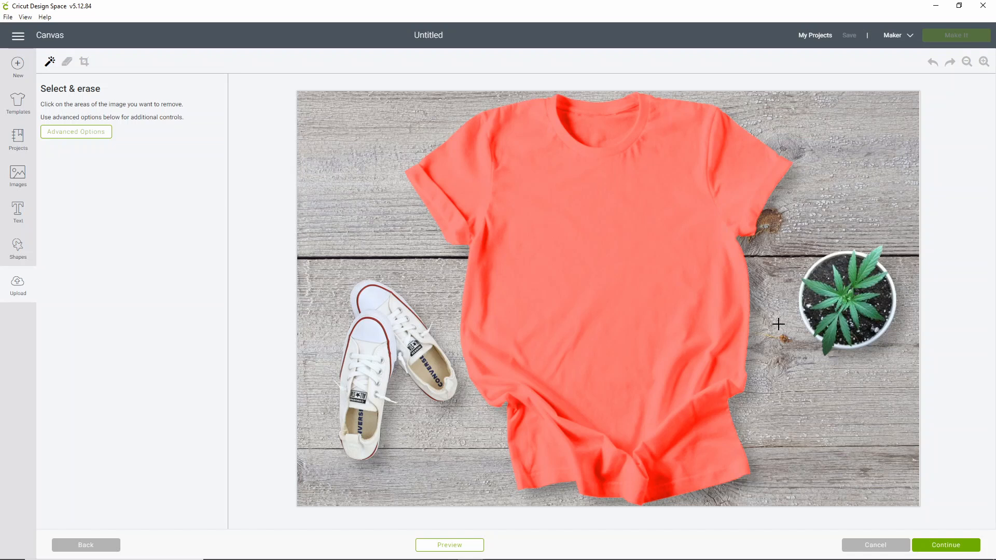
Keep the whole RedMockup picture, save it as a Print Then Cut image and insert it on the canvas
left_click(964, 543)
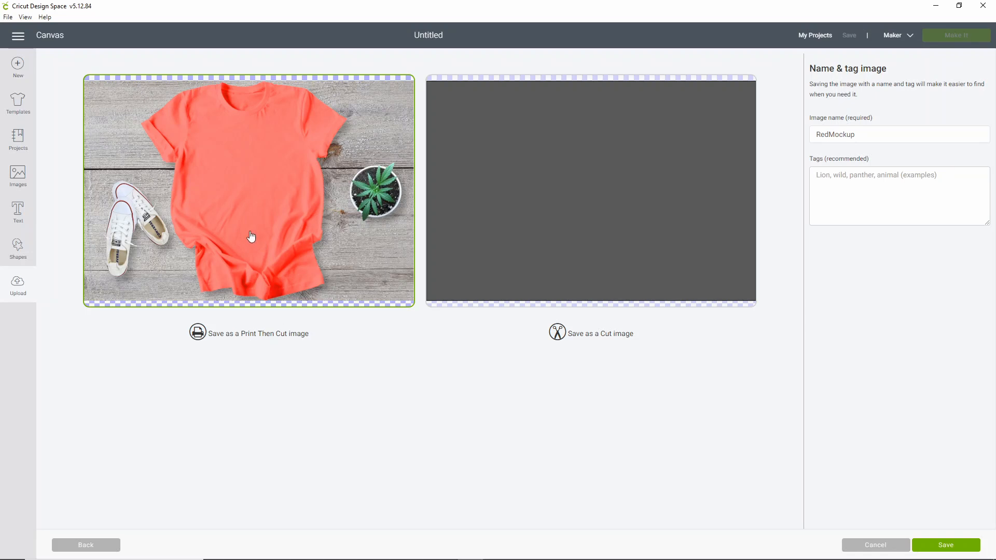
left_click(939, 541)
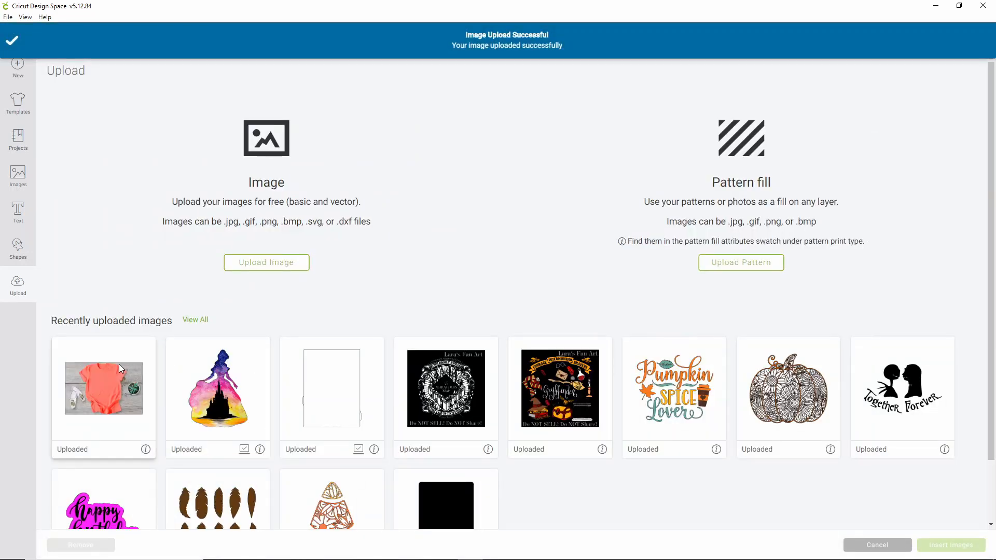
left_click(123, 373)
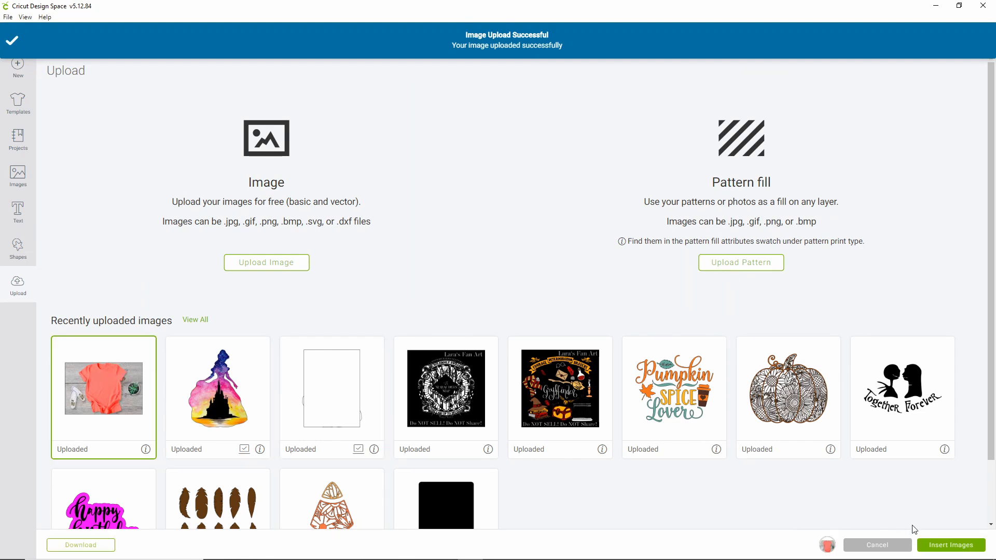
left_click(938, 546)
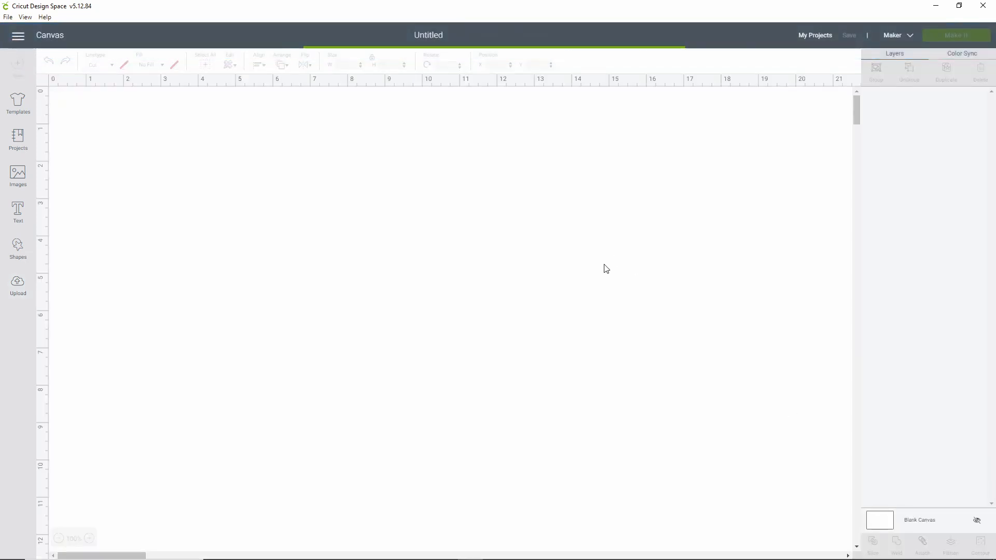
Move the RedMockup image to the canvas's upper-left corner and enlarge it to about 18.4 by 12.3 inches
left_click_drag(394, 305, 308, 200)
left_click_drag(400, 315, 778, 556)
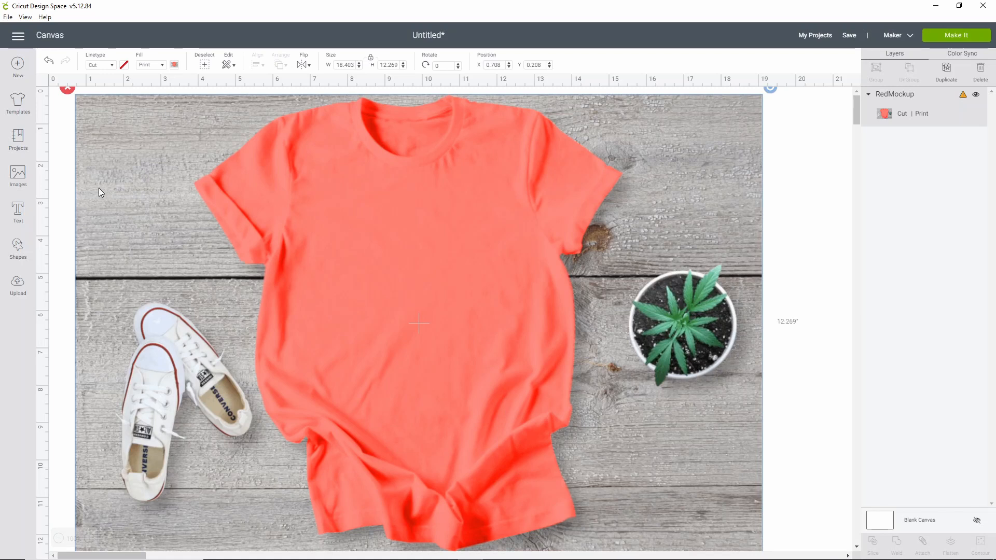
Insert the KindaSweetKindaSavage-01 design from the full collection of uploaded images
left_click(18, 285)
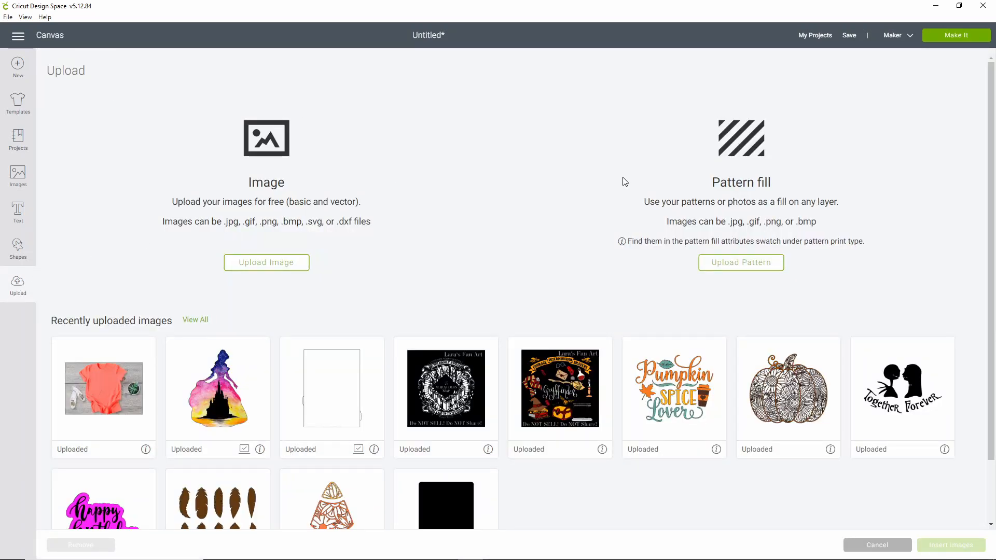
scroll(570, 205, "down", 1)
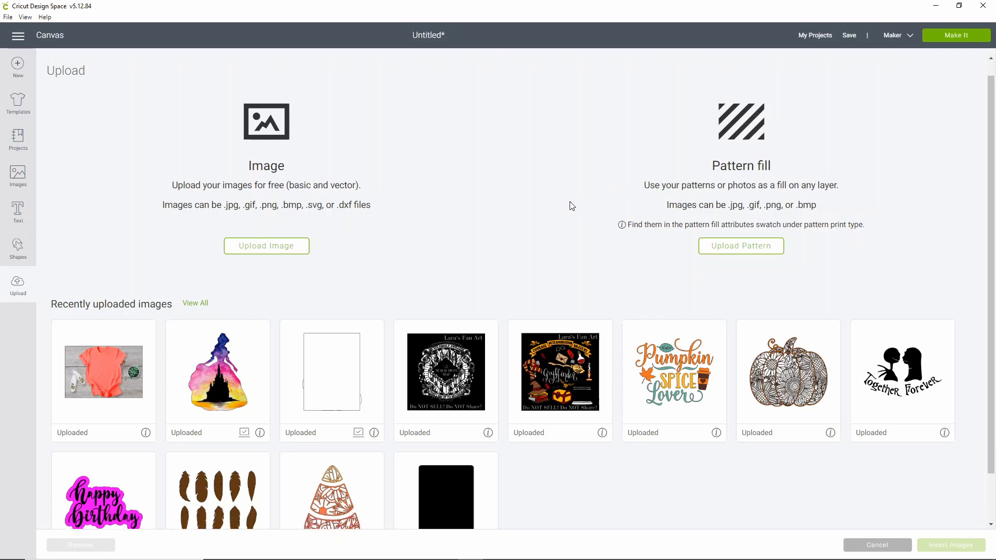
left_click(197, 269)
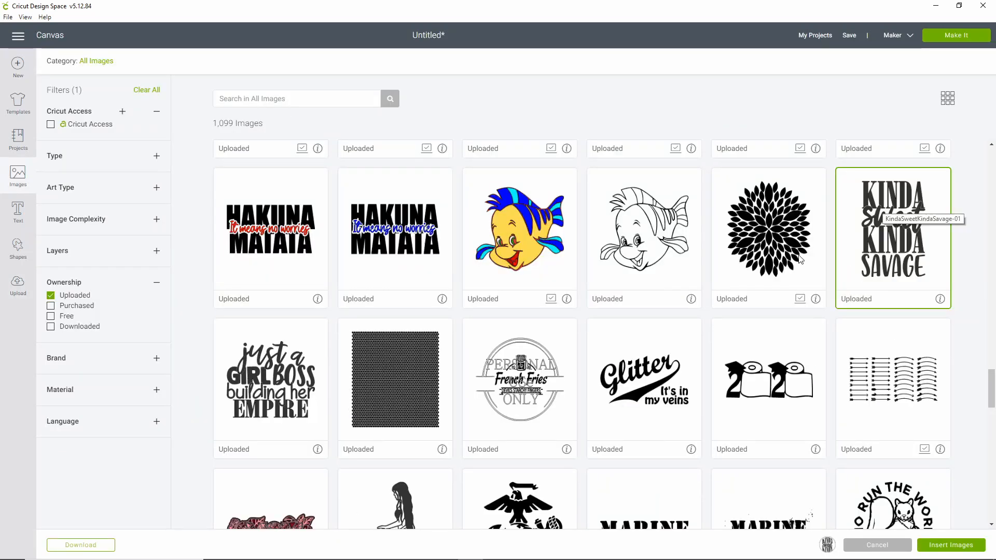
left_click(952, 546)
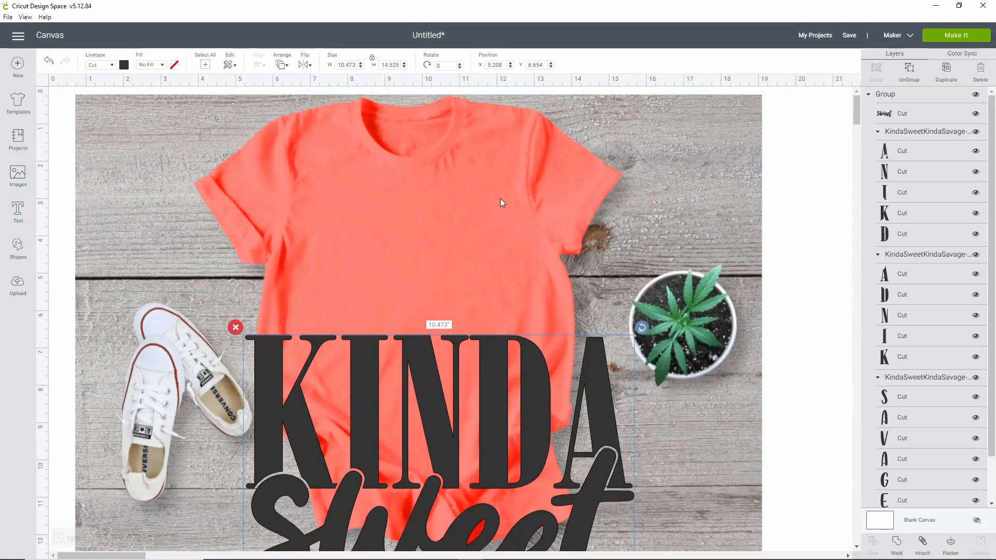
Shrink the Kinda Sweet Kinda Savage design to about 3.87 by 5.37 inches and center it on the mockup shirt's chest
left_click_drag(484, 413, 474, 241)
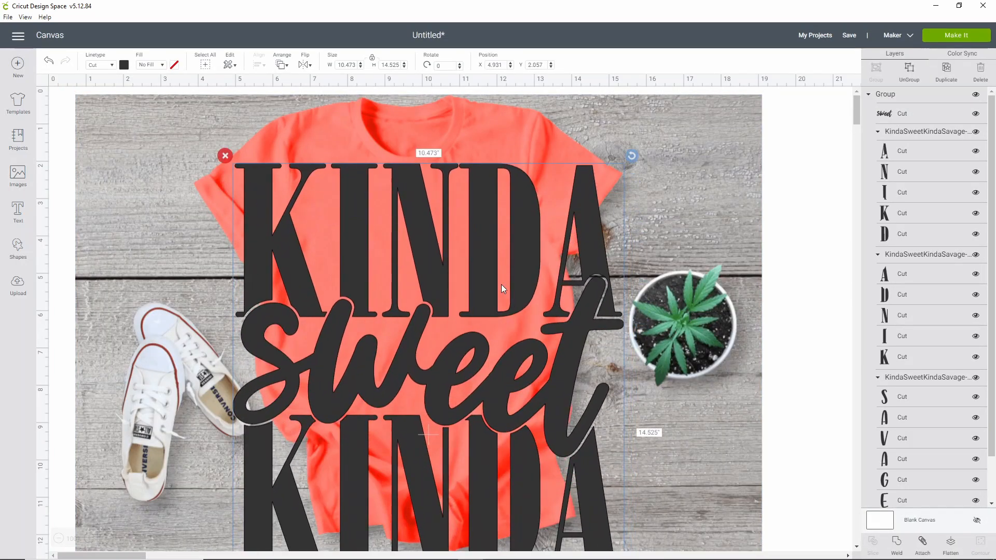
scroll(518, 318, "down", 1)
scroll(518, 320, "down", 3)
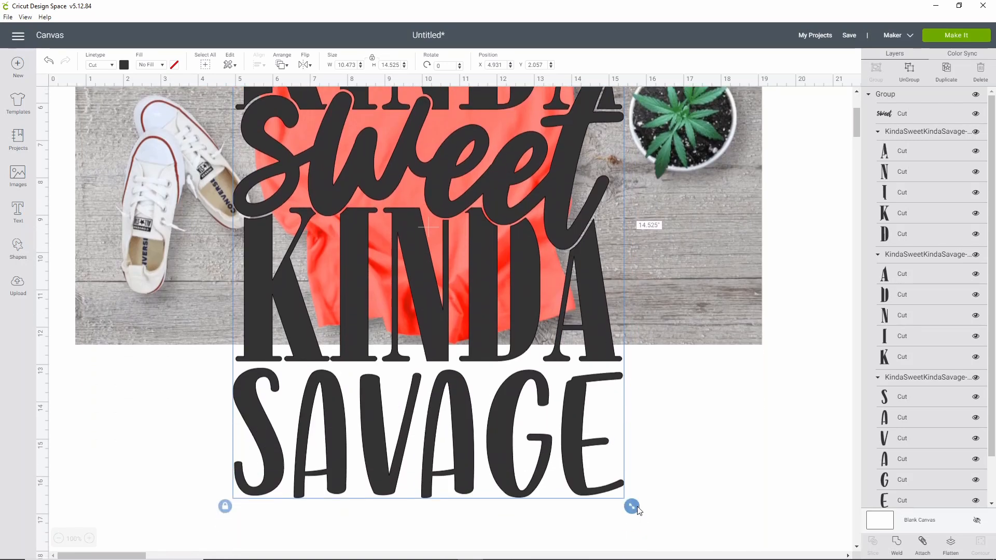
left_click_drag(634, 509, 475, 223)
scroll(476, 223, "up", 4)
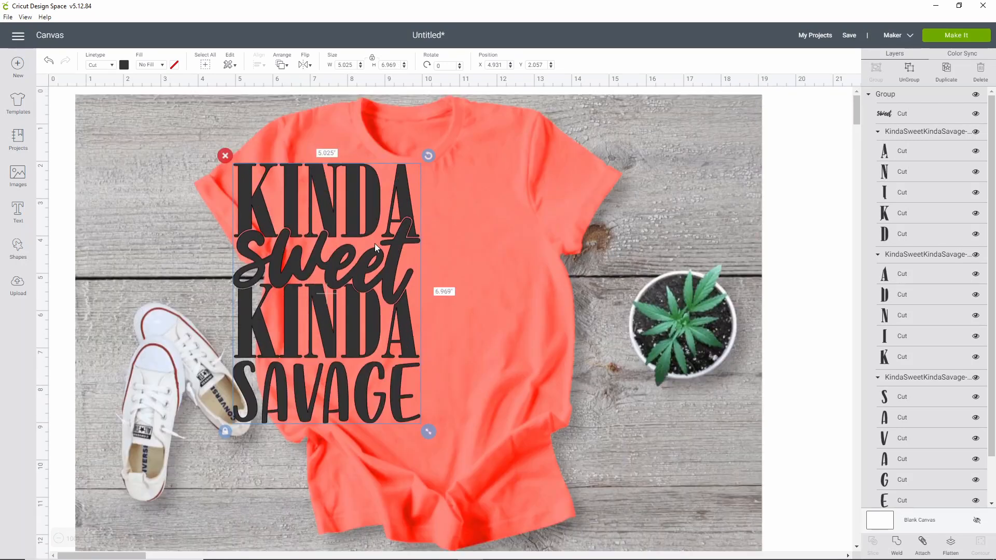
left_click_drag(375, 244, 462, 253)
left_click_drag(512, 435, 474, 382)
left_click_drag(416, 282, 439, 292)
left_click_drag(485, 325, 465, 317)
left_click(790, 194)
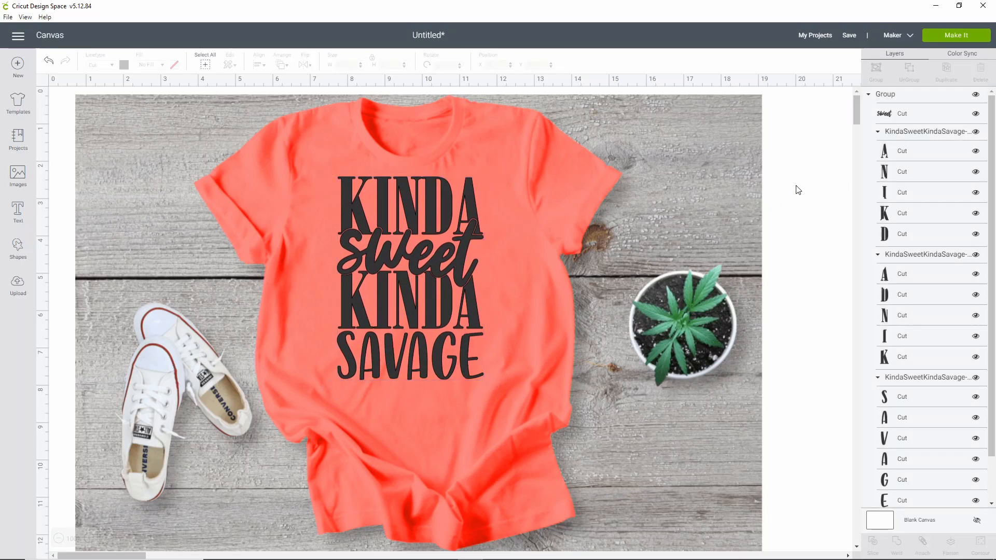
left_click(438, 314)
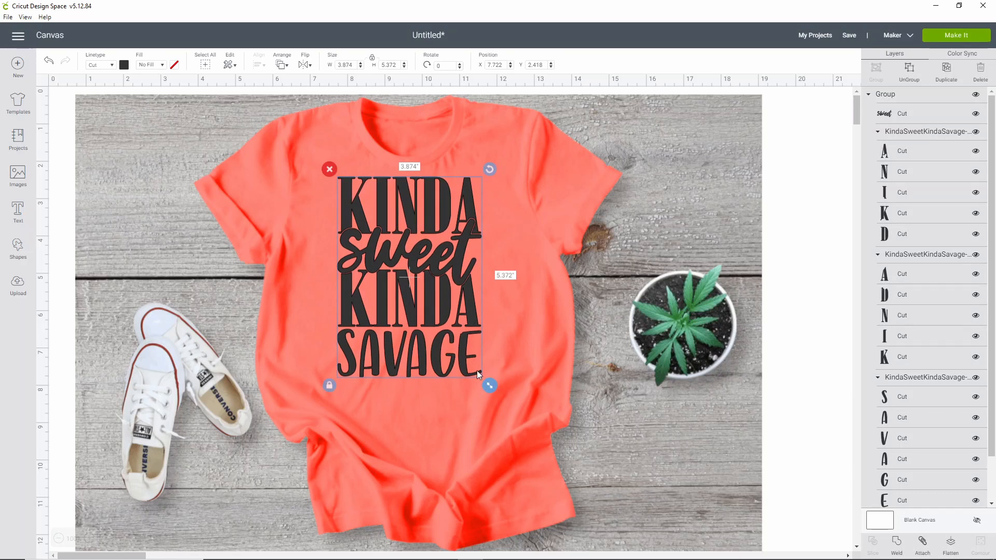
left_click(419, 313)
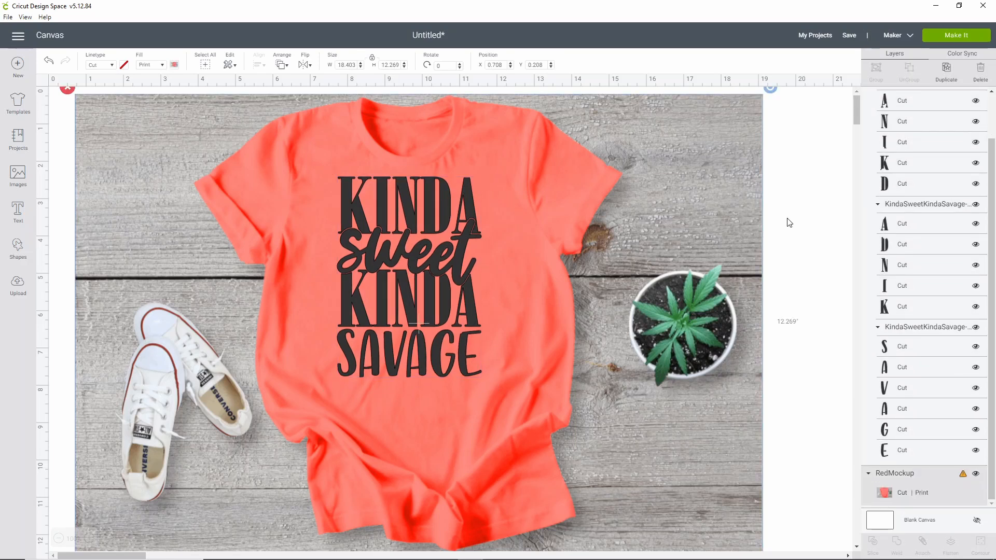
Change the fill of the whole Kinda Sweet Kinda Savage design from No Fill to Print
left_click(405, 280)
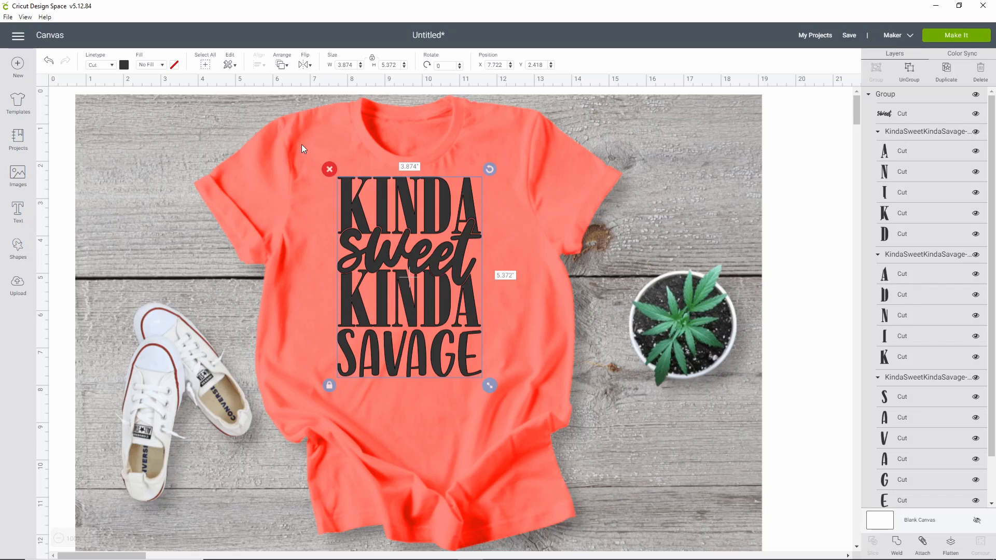
left_click(159, 65)
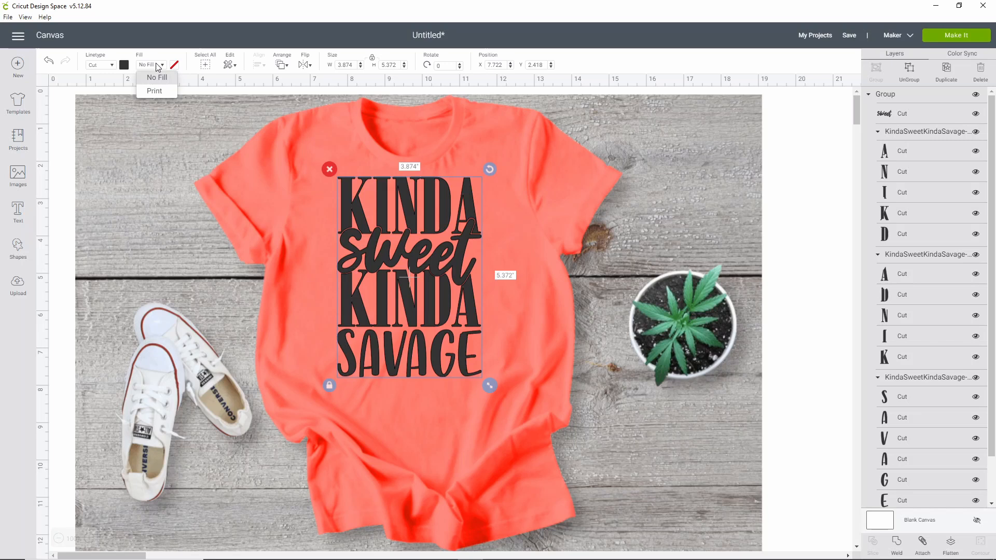
left_click(157, 91)
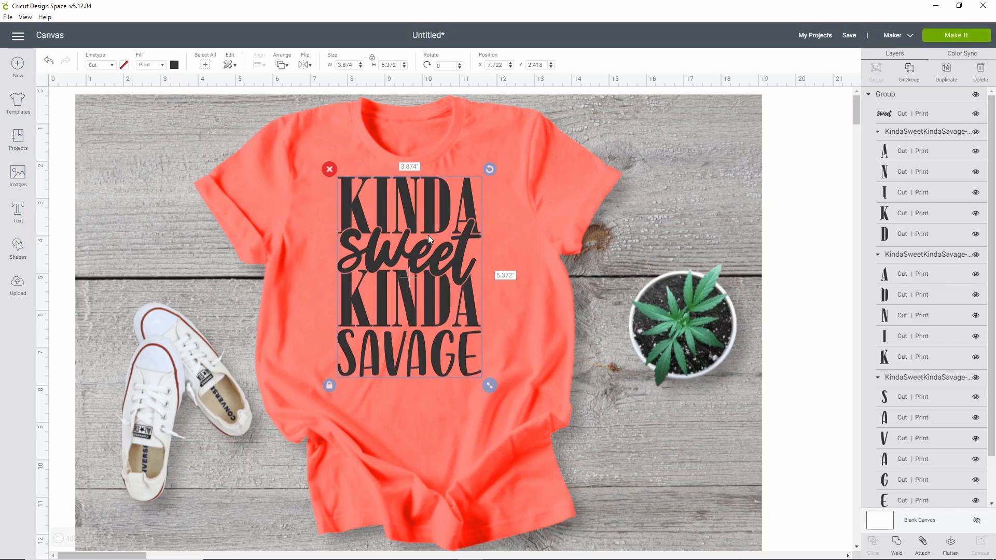
left_click(804, 202)
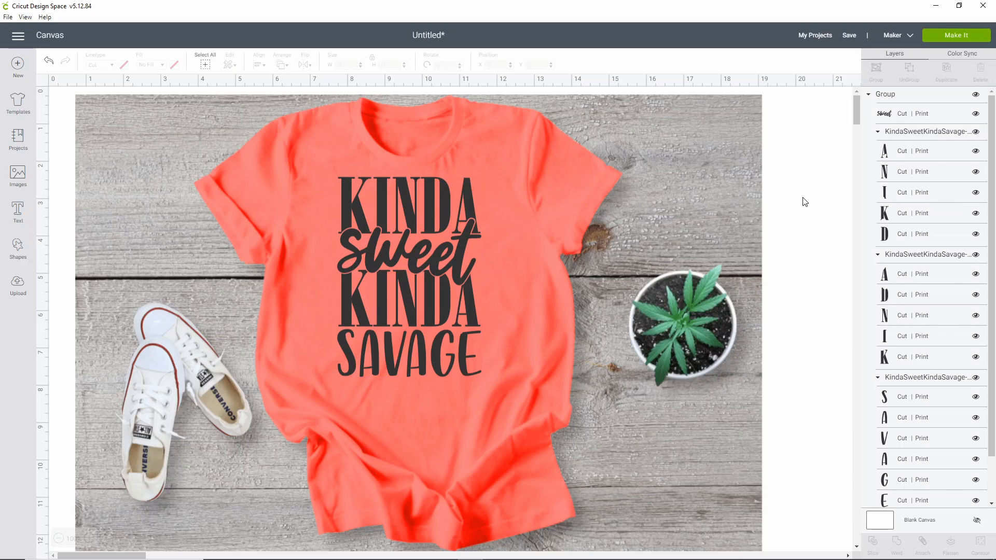
Try light purple on the upper word KINDA, then set its print color to dark navy blue
left_click(897, 134)
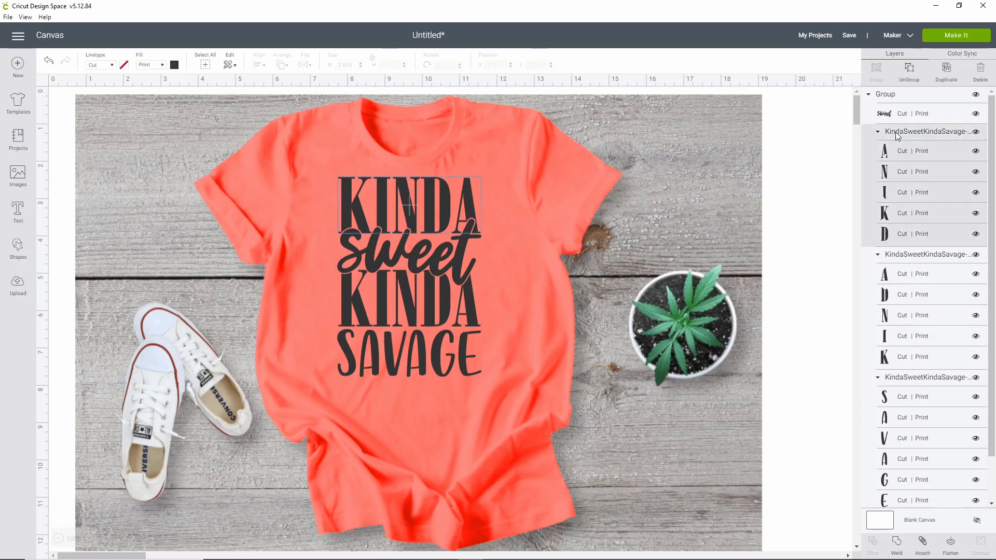
left_click(173, 65)
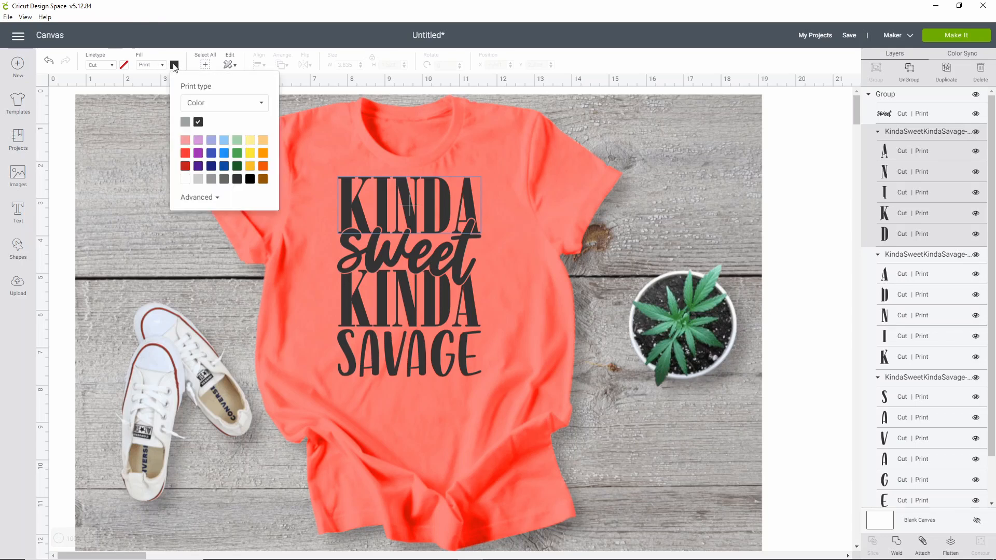
left_click(198, 140)
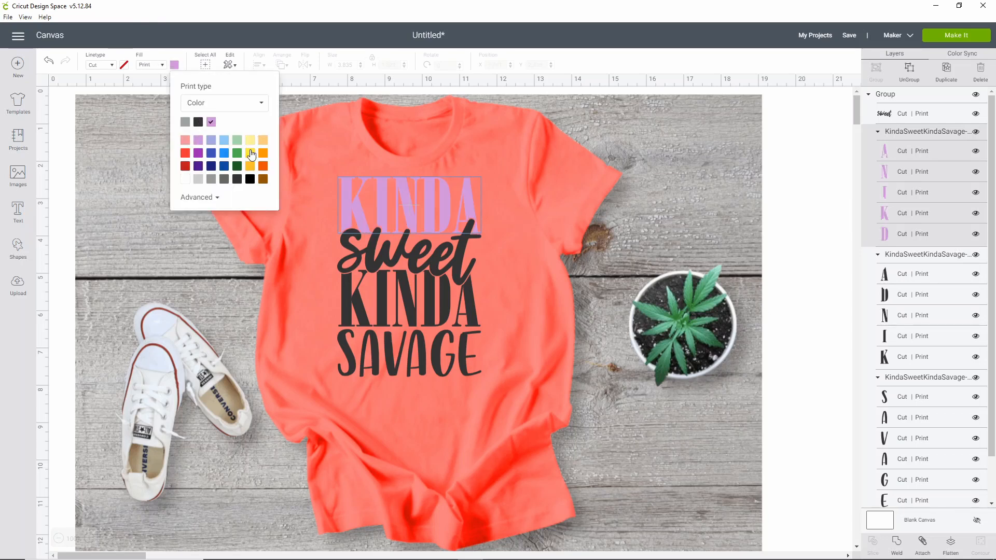
left_click(212, 168)
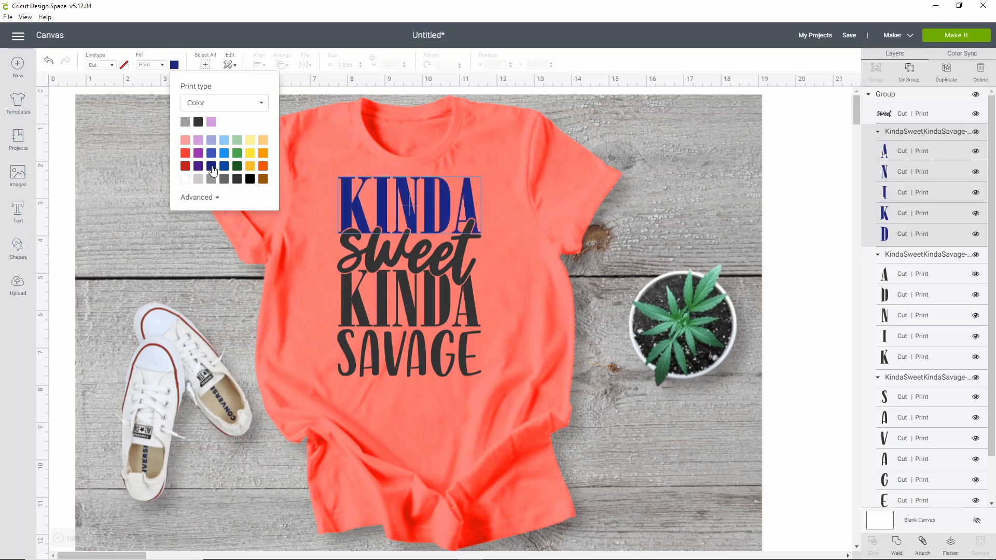
Try yellow on the lower word KINDA, then match its print color to the upper word's navy blue
left_click(911, 258)
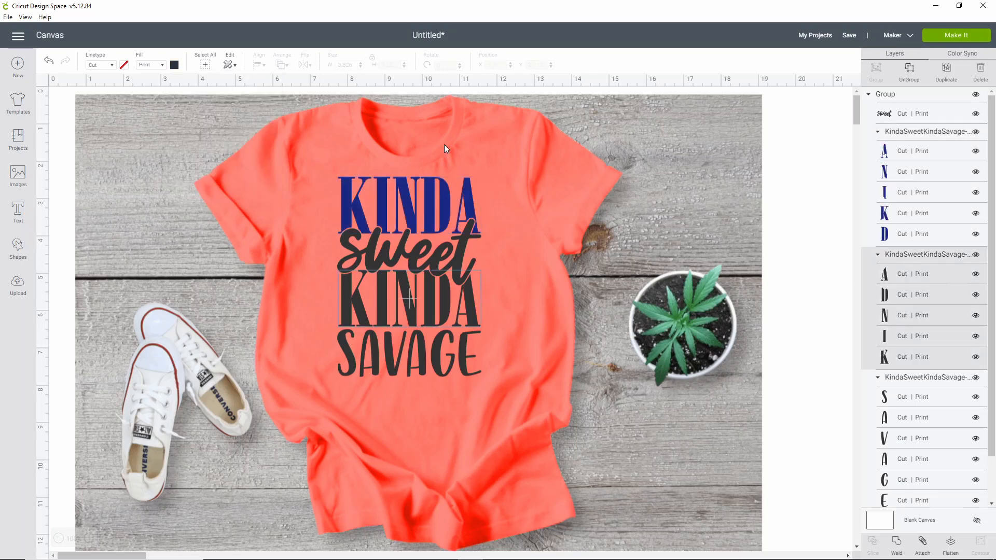
left_click(174, 65)
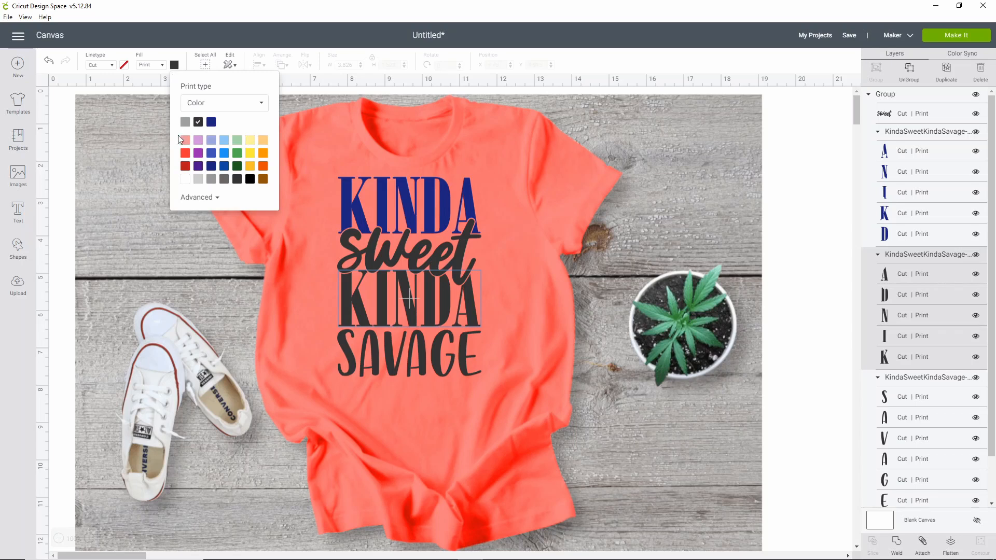
left_click(250, 155)
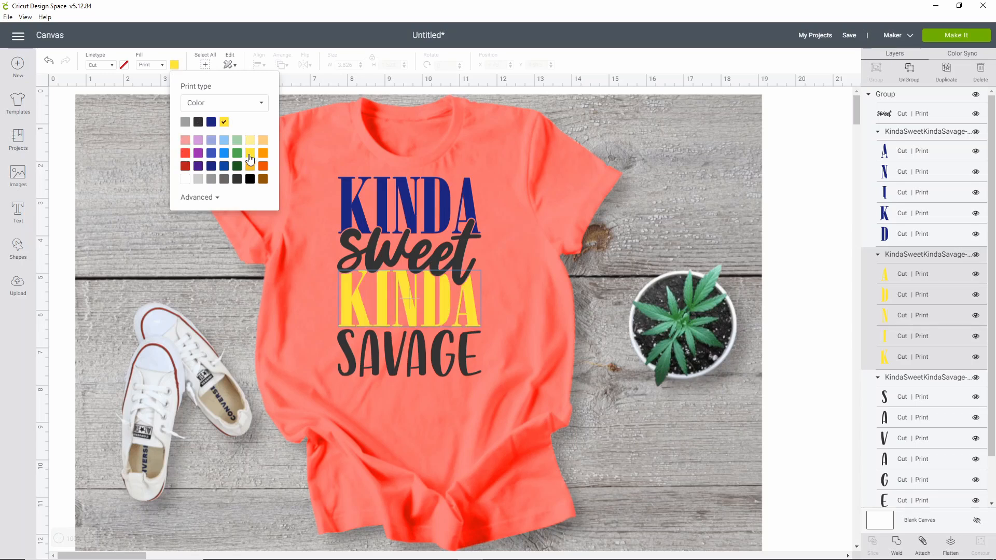
left_click(211, 123)
Set the print color of the word SAVAGE to bright yellow
left_click(918, 377)
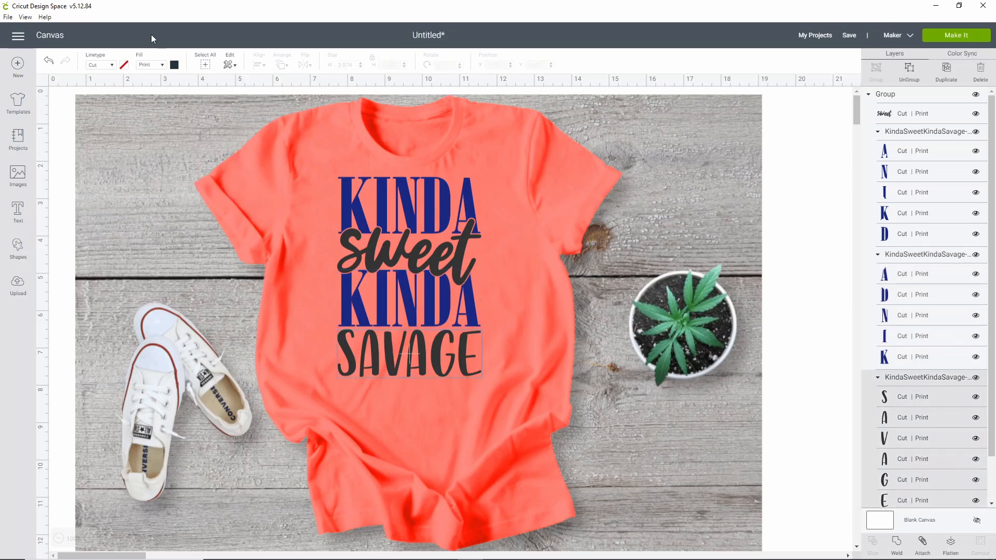
left_click(174, 65)
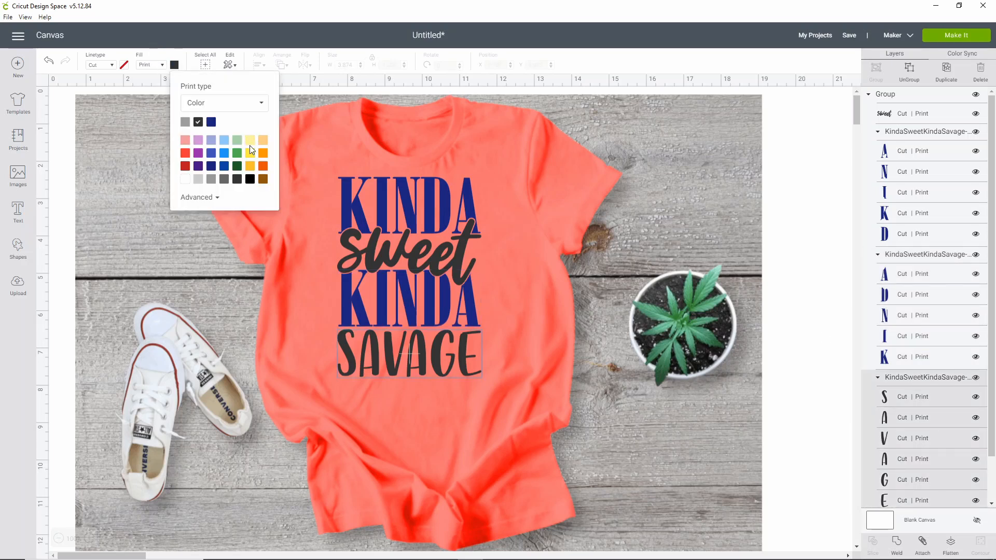
left_click(251, 153)
scroll(883, 413, "down", 5)
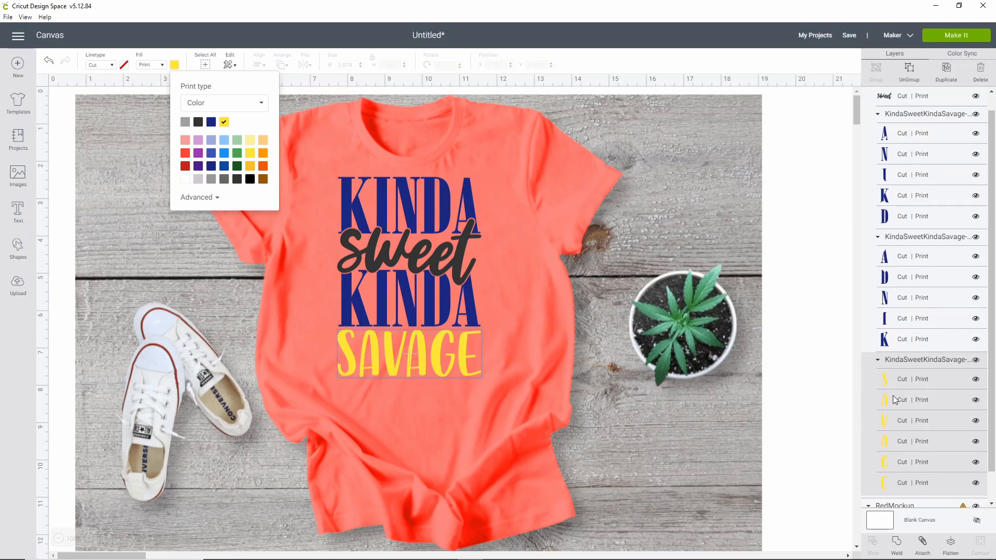
scroll(901, 410, "up", 5)
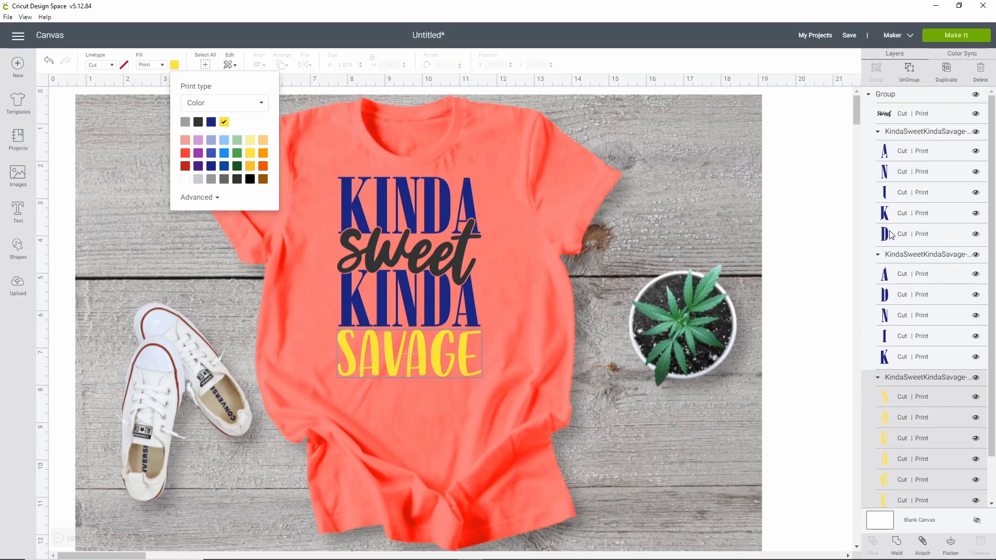
Set the print color of the word "sweet" to the same yellow as SAVAGE
left_click(925, 100)
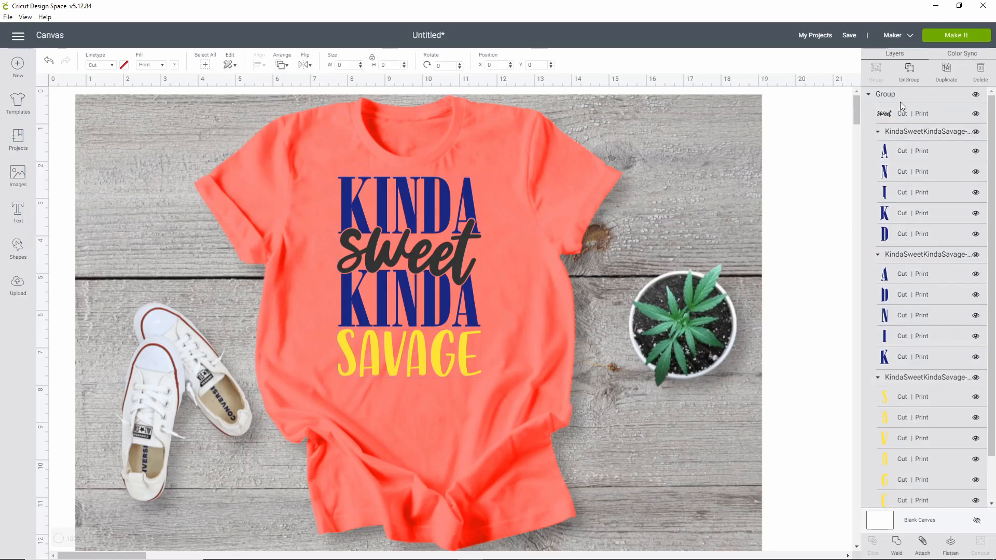
left_click(904, 114)
left_click(162, 67)
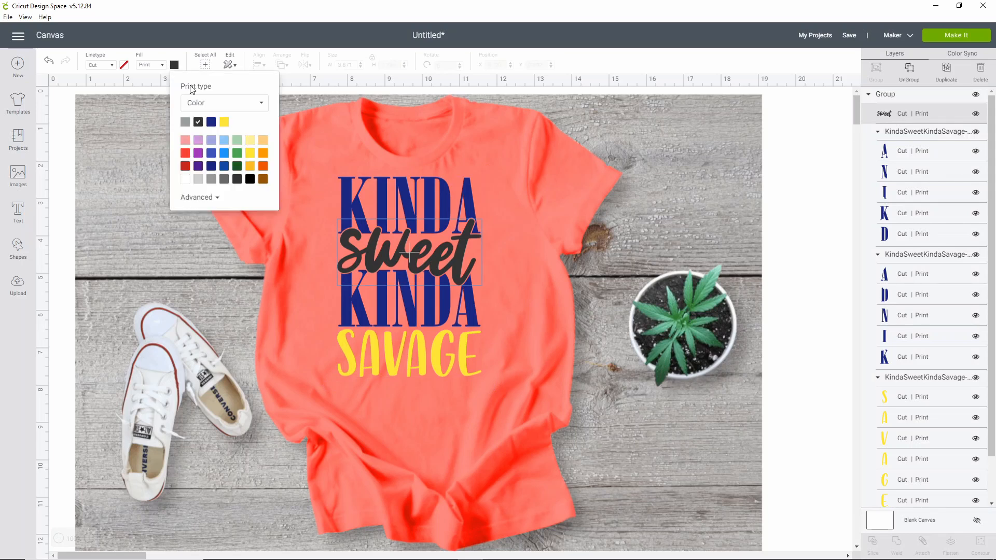
left_click(225, 122)
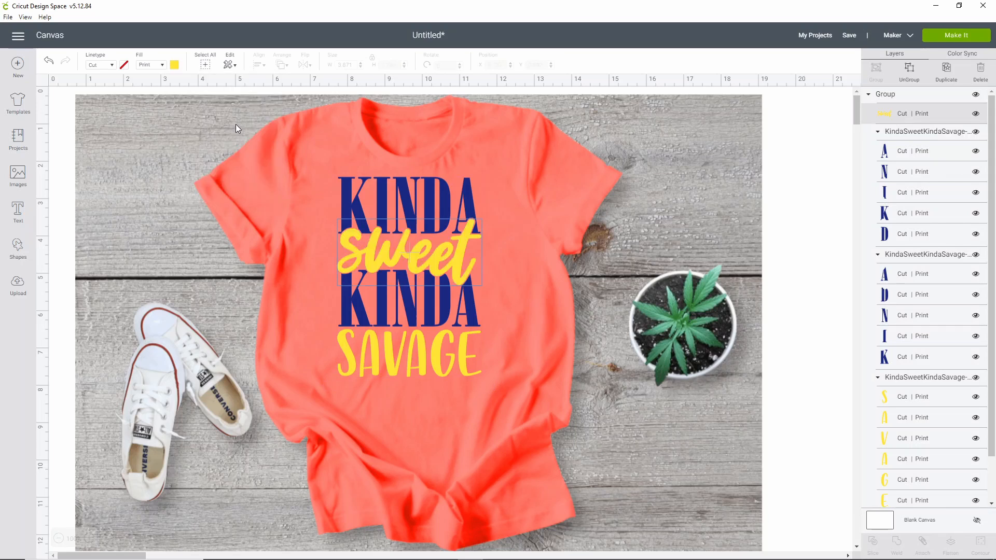
left_click(799, 285)
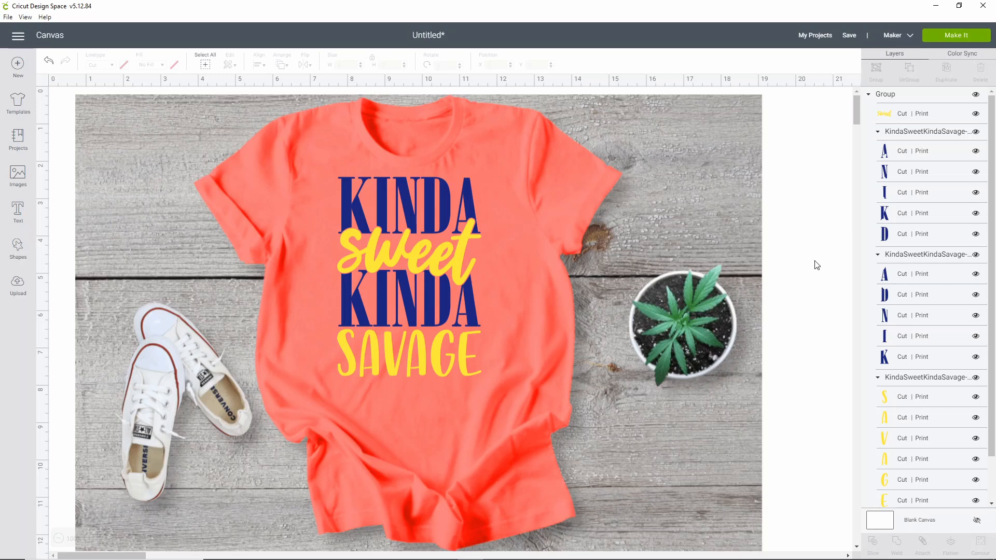
Set the fill of the whole Kinda Sweet Kinda Savage group to No Fill
left_click(935, 93)
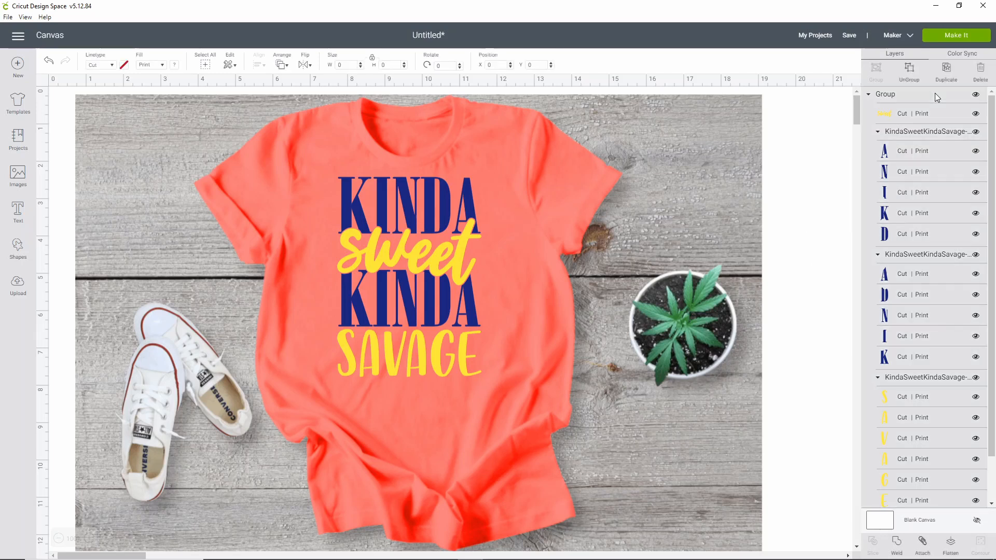
left_click(153, 65)
left_click(157, 77)
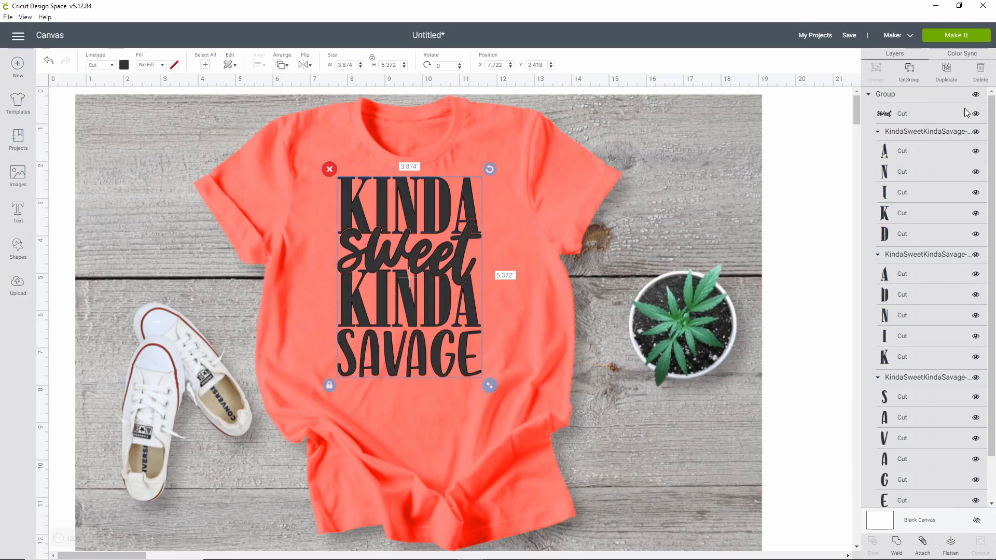
Set the cut material color of the word "sweet" to bright yellow
left_click(935, 114)
left_click(124, 65)
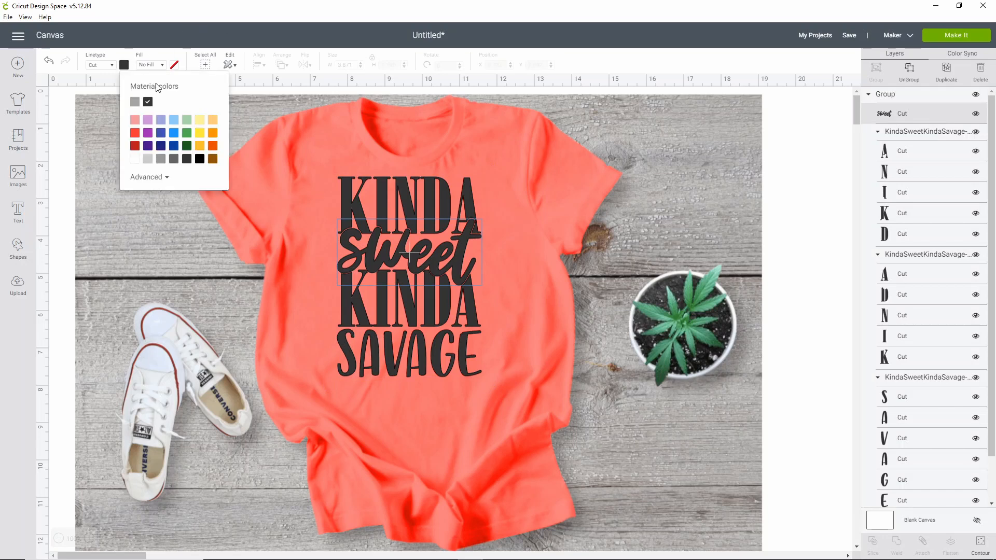
left_click(200, 134)
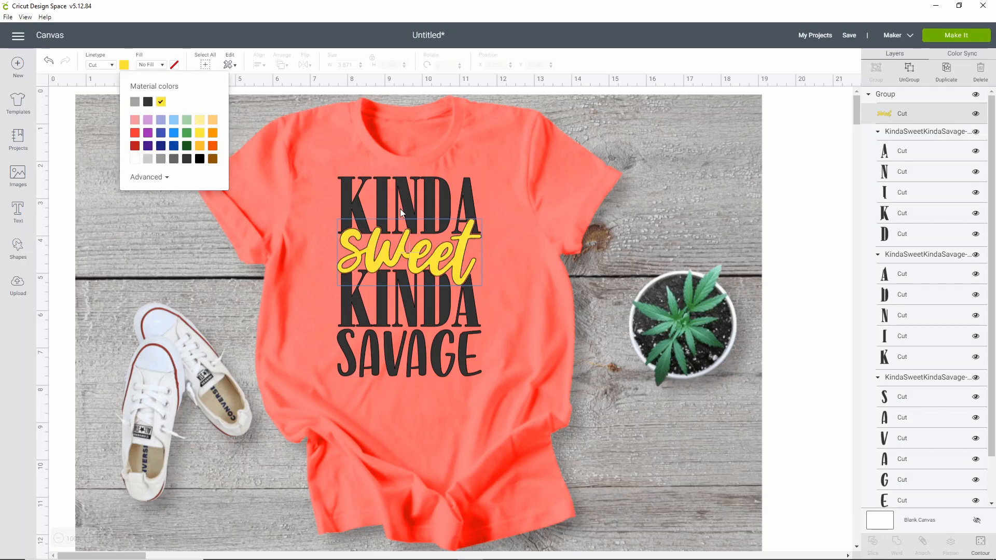
Set the material color of the upper and lower KINDA words to the same light green
left_click(935, 136)
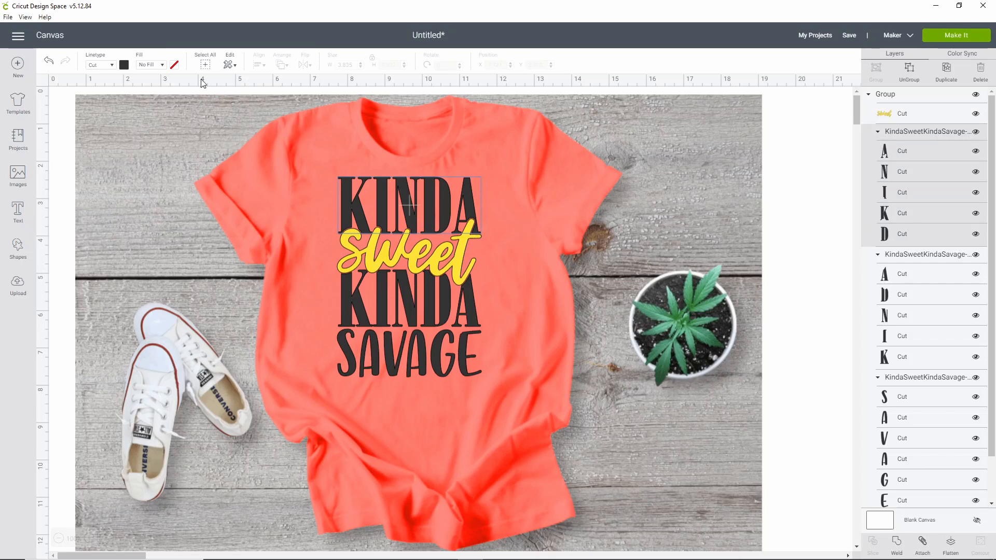
left_click(126, 66)
left_click(188, 122)
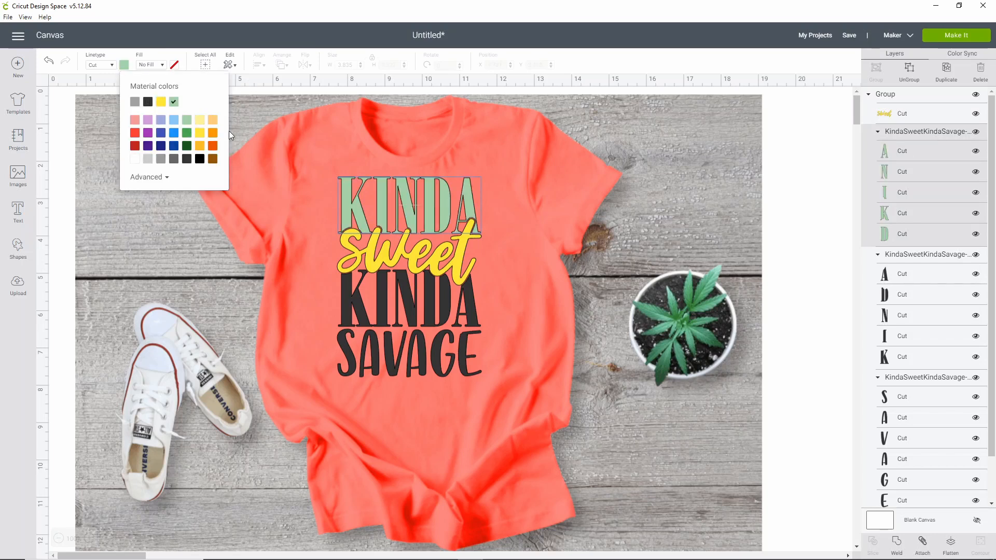
left_click(957, 255)
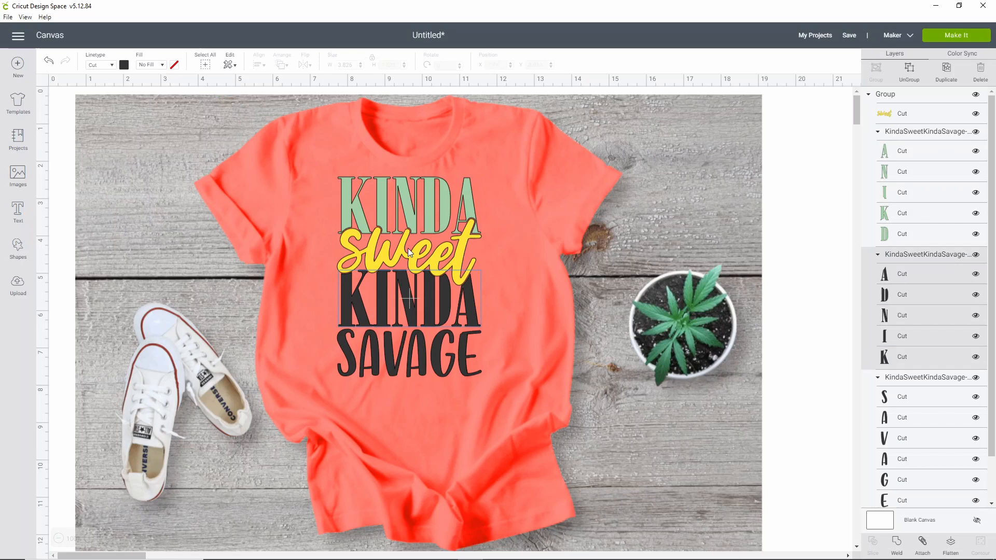
left_click(124, 65)
left_click(174, 102)
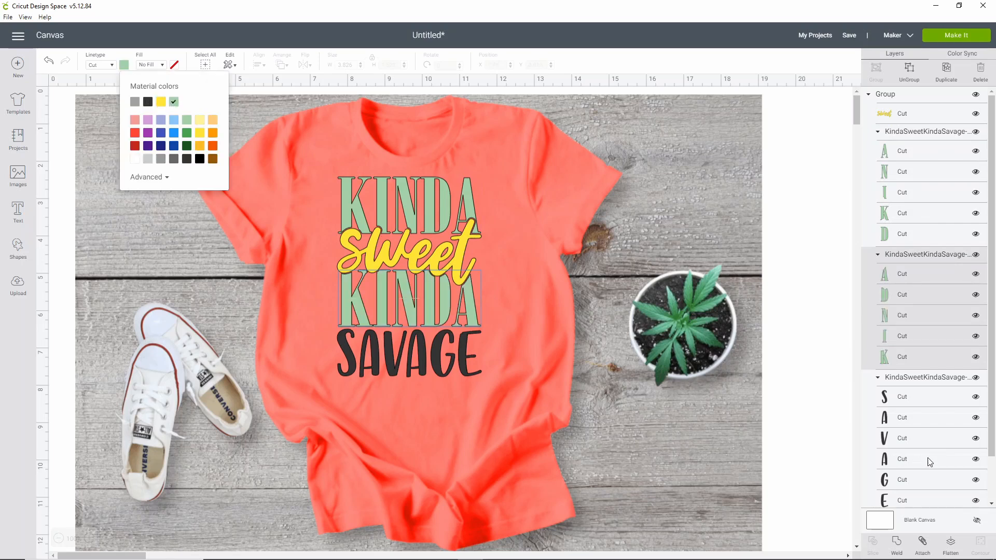
Set the material color of the word SAVAGE to the yellow already used for "sweet"
left_click(926, 380)
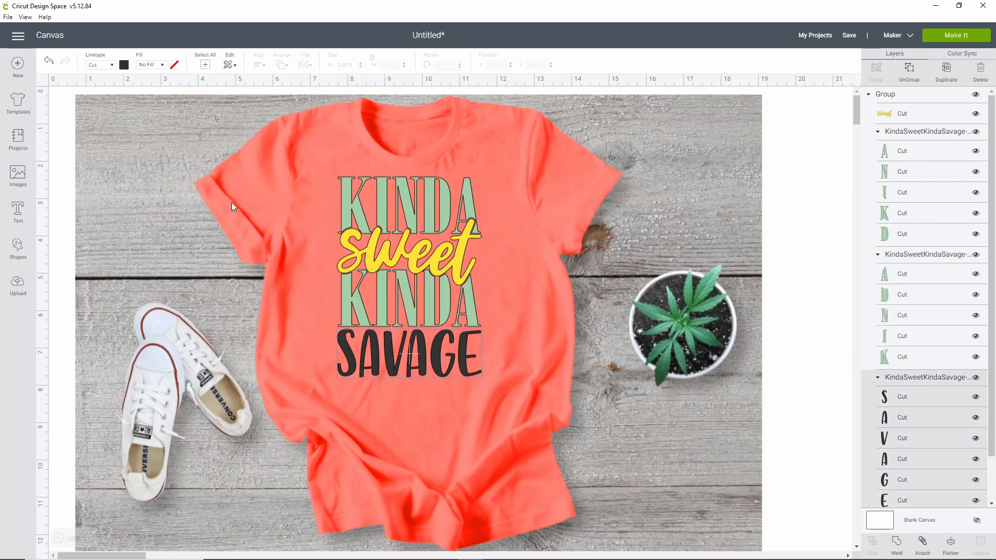
left_click(124, 65)
left_click(161, 102)
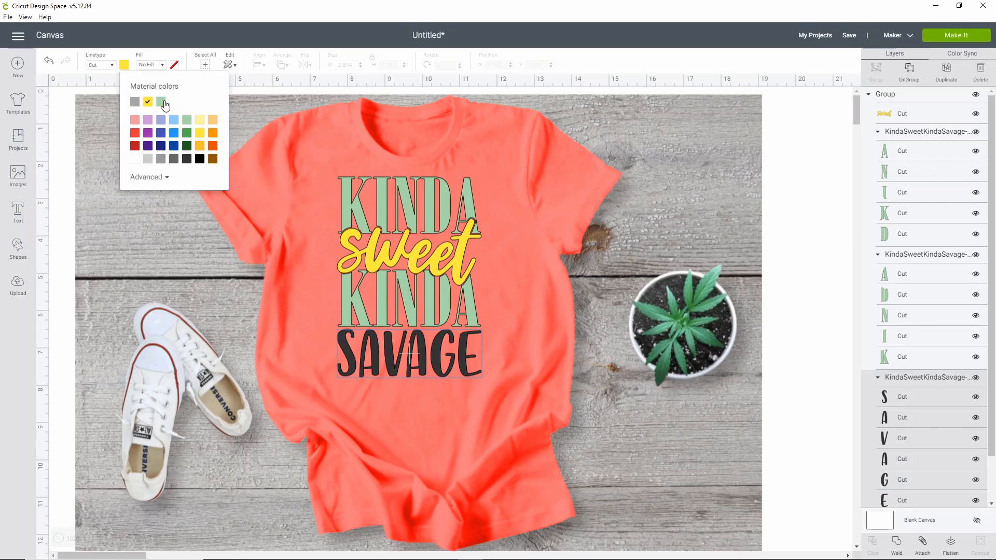
Set the fill of the whole design group to Print and deselect it
left_click(437, 215)
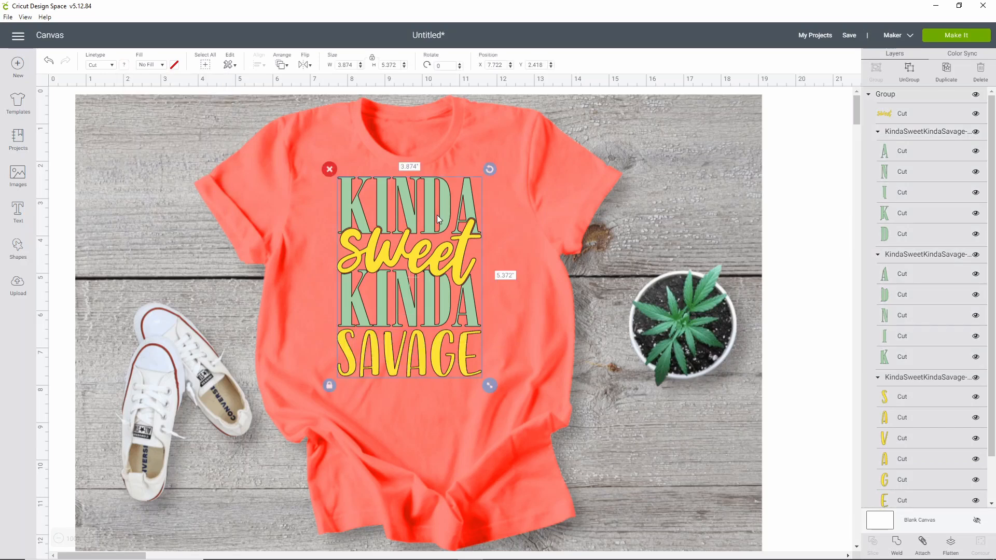
left_click(151, 65)
left_click(157, 90)
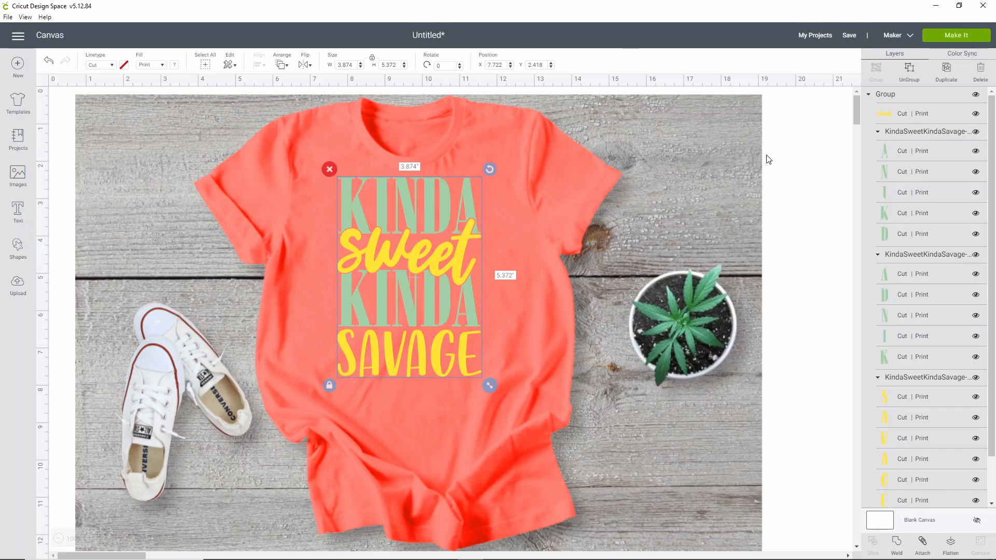
left_click(789, 181)
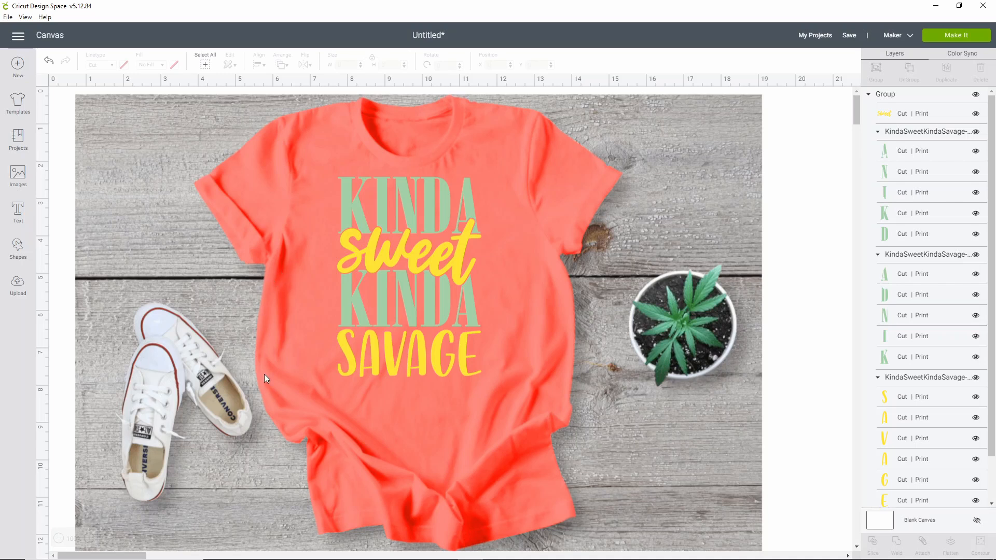
Switch to Snipping Tool and capture a new snip of the complete T-shirt mockup image with its design
mouse_move(300, 558)
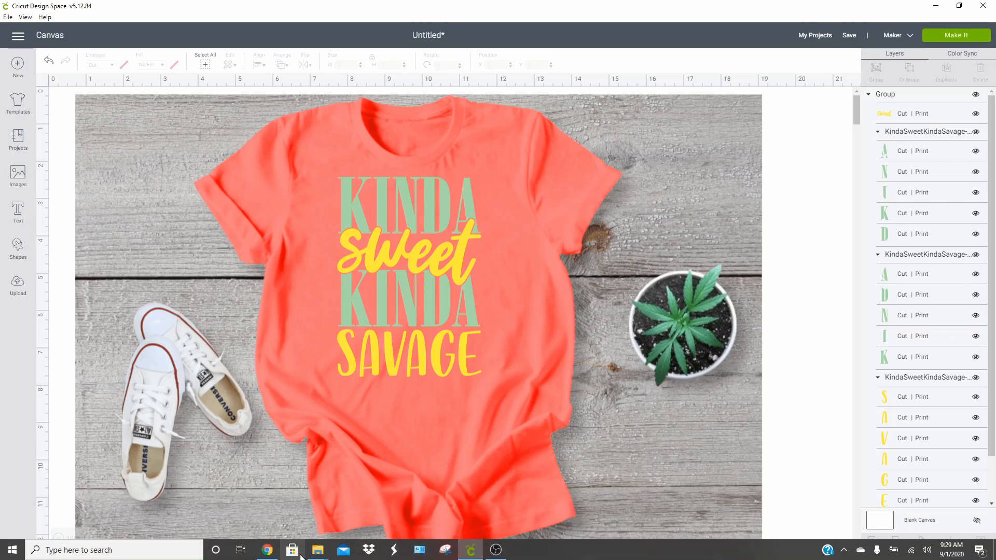
left_click(444, 549)
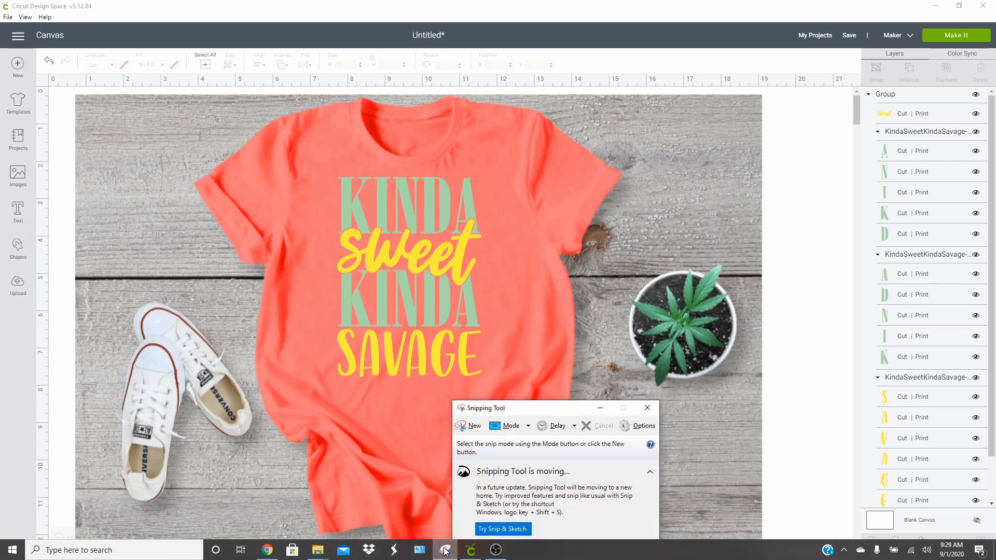
left_click(470, 426)
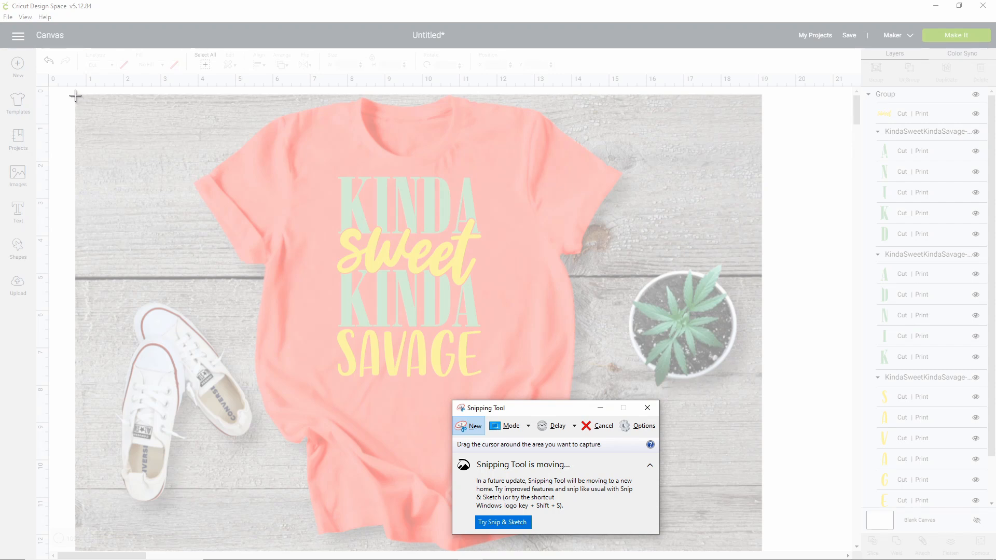
left_click_drag(75, 96, 760, 549)
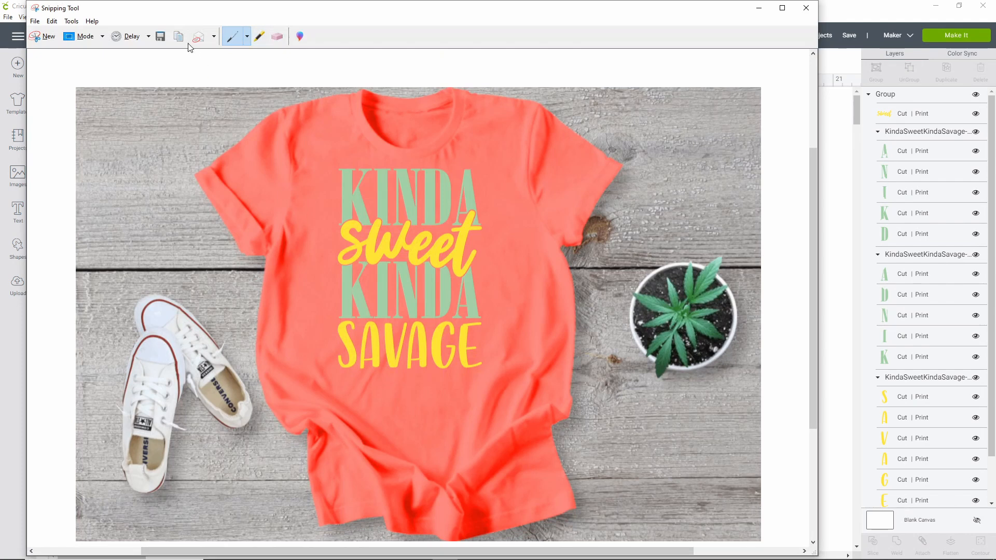
Save the snip as a PNG named kindasavage in the mock ups folder inside Cricut
left_click(161, 37)
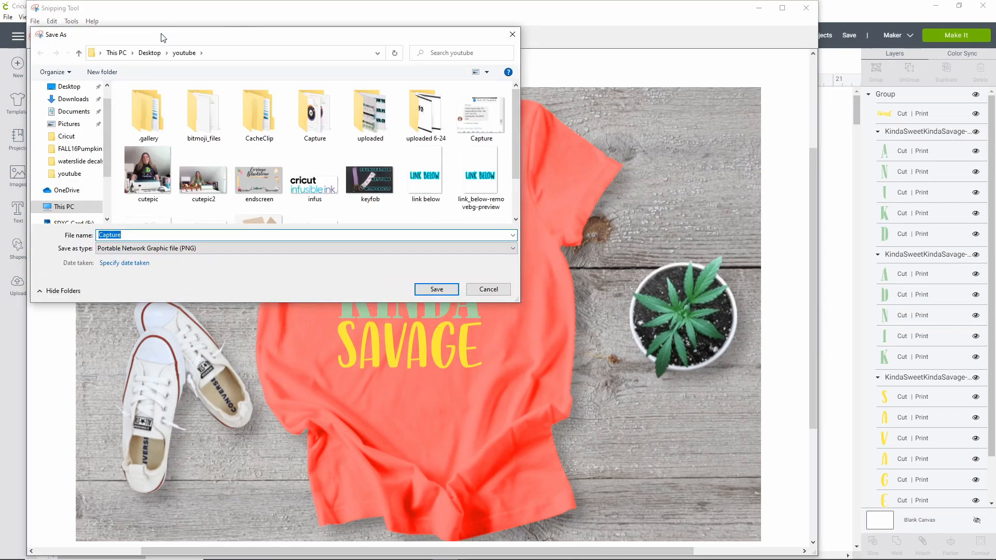
type("kindasavage")
left_click(65, 137)
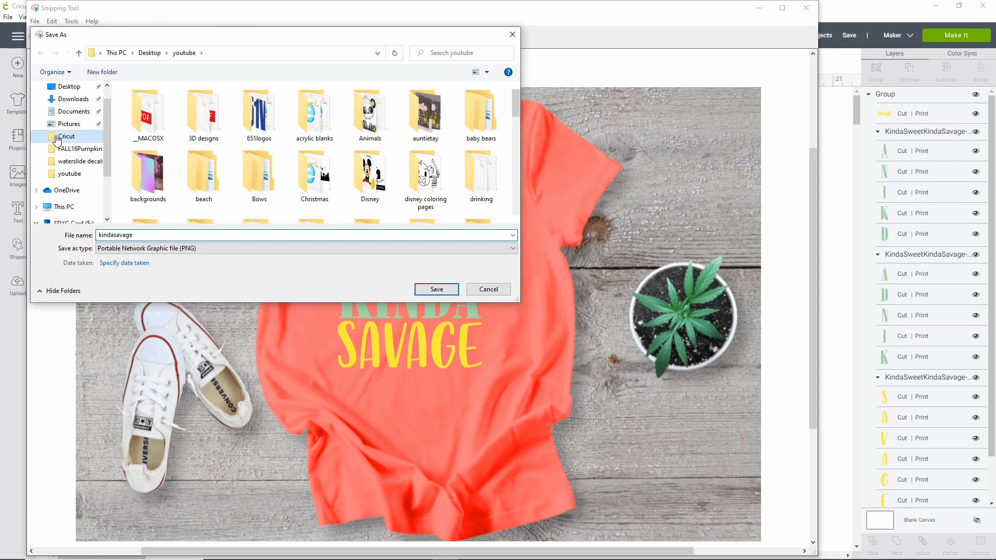
scroll(307, 163, "down", 5)
double_click(254, 173)
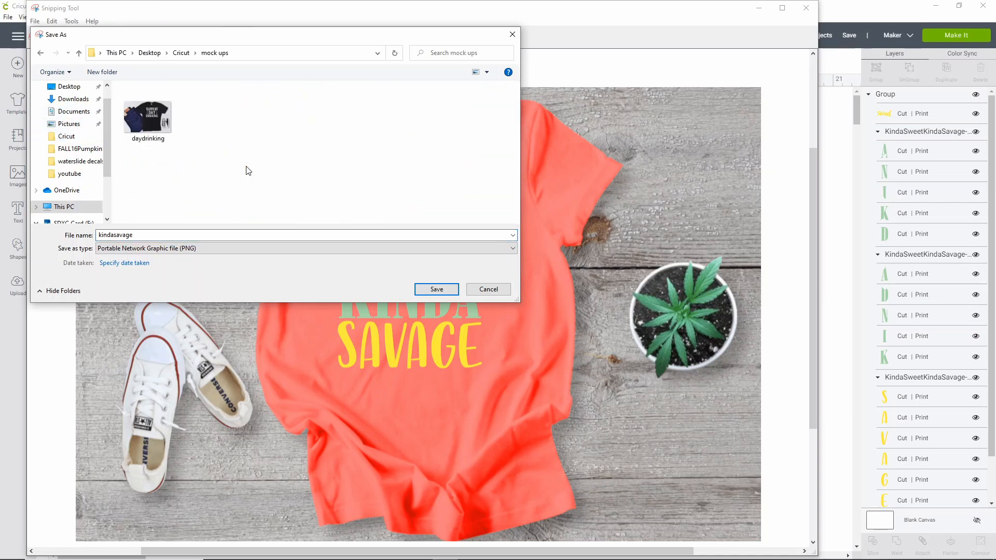
left_click(437, 289)
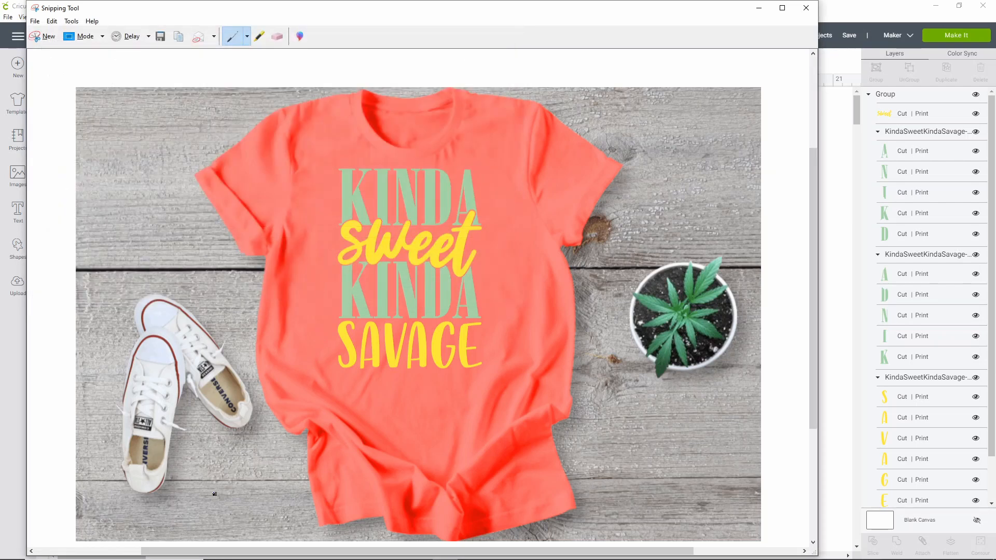
View the saved kindasavage image from the mock ups folder in File Explorer, close it and return to Snipping Tool
left_click(291, 549)
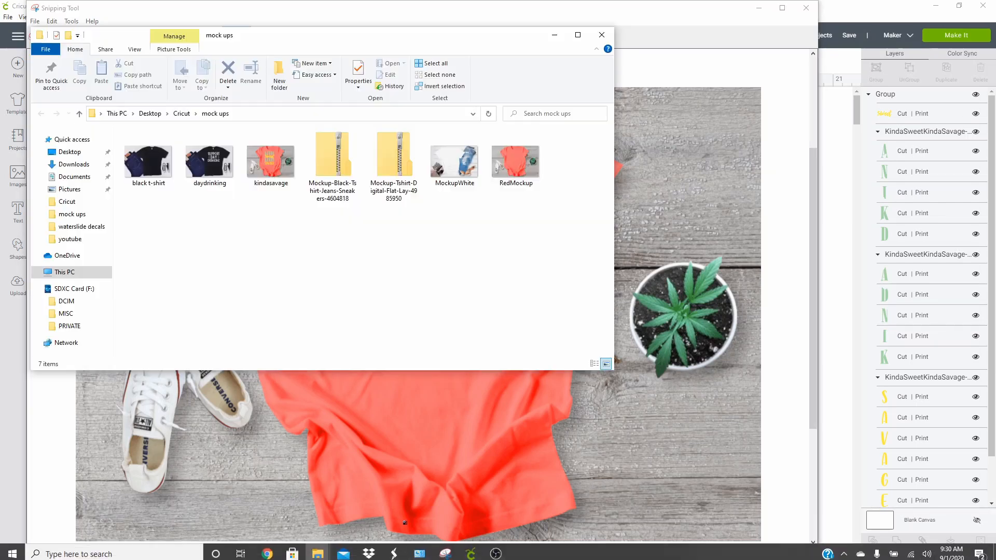
double_click(272, 167)
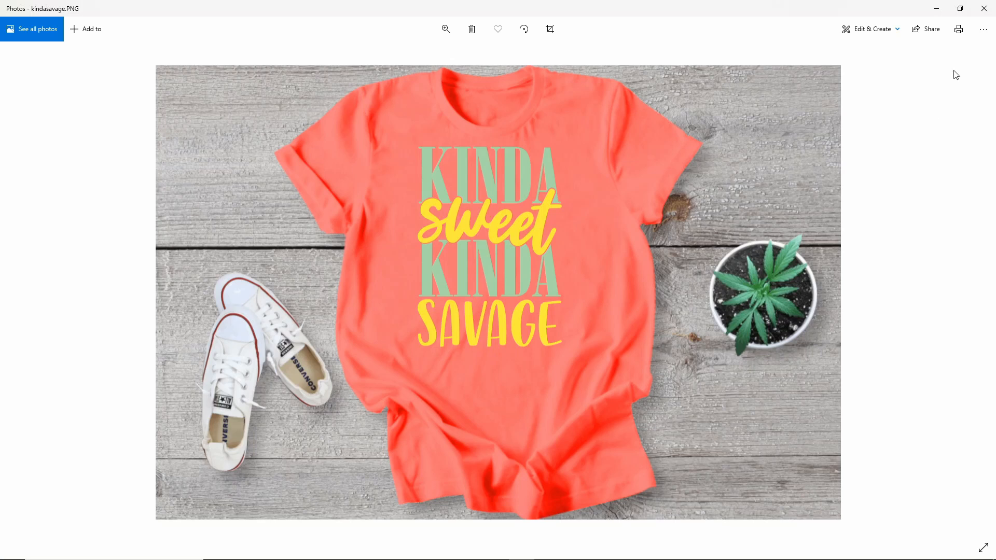
left_click(984, 9)
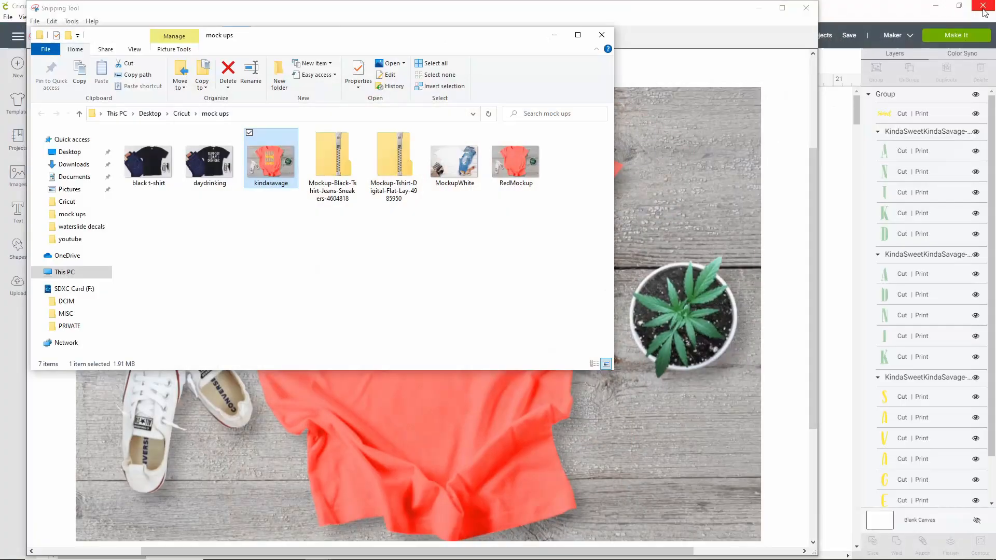
left_click(731, 20)
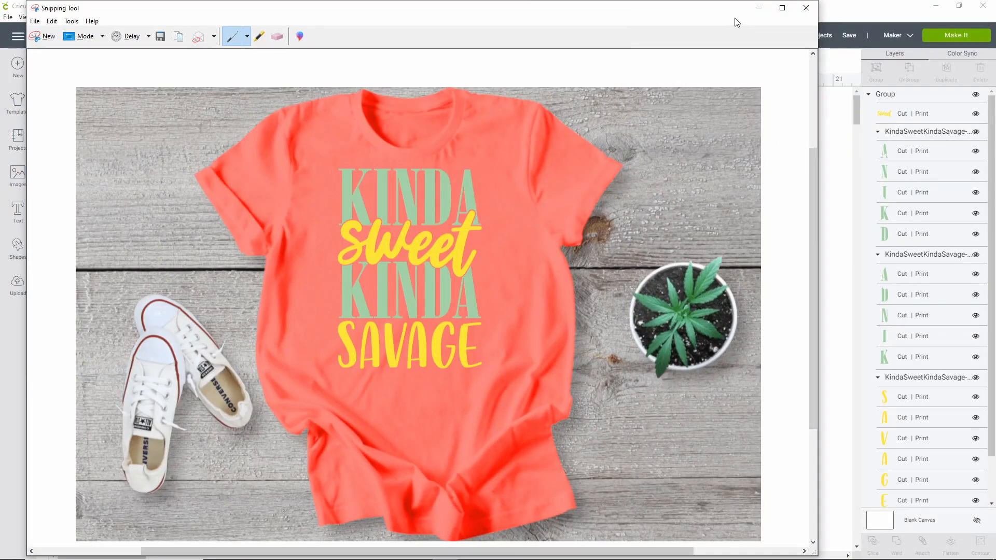